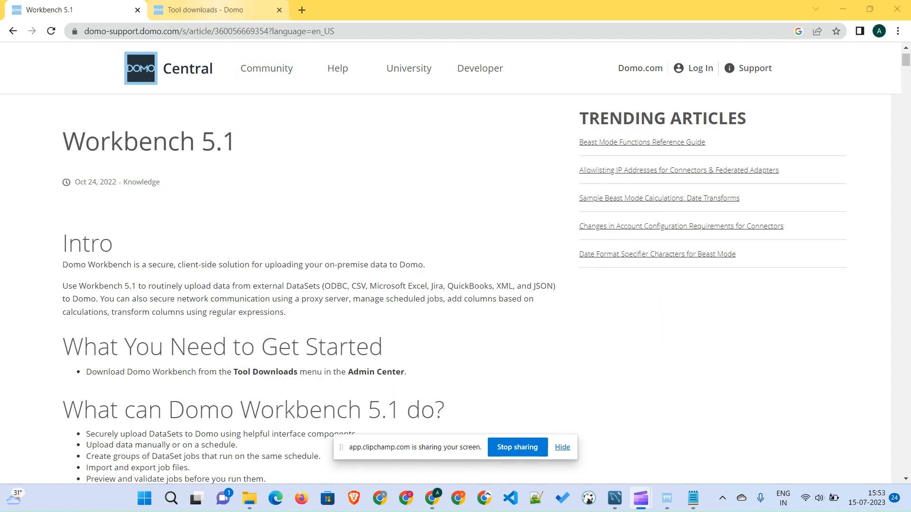
Search the Domo admin settings for Tool Downloads and open the page offering the Workbench download
key(ctrl+Tab)
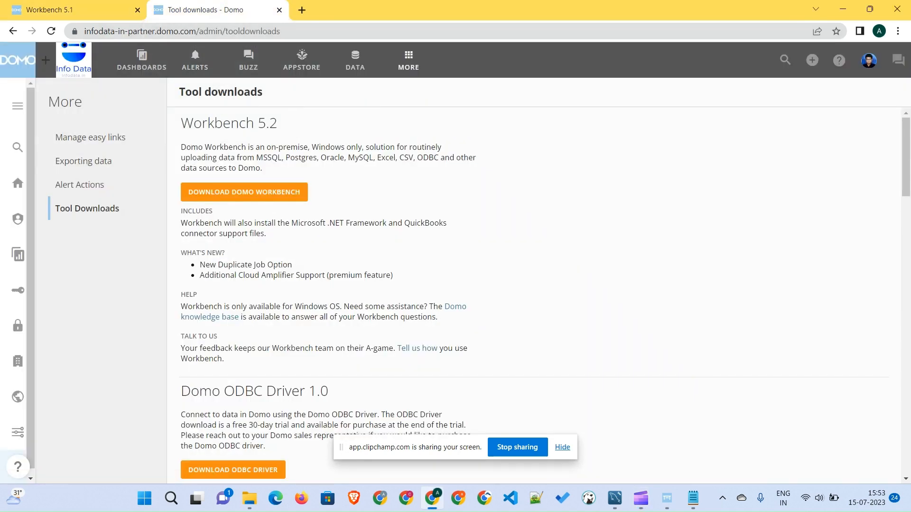
mouse_move(409, 61)
click(316, 111)
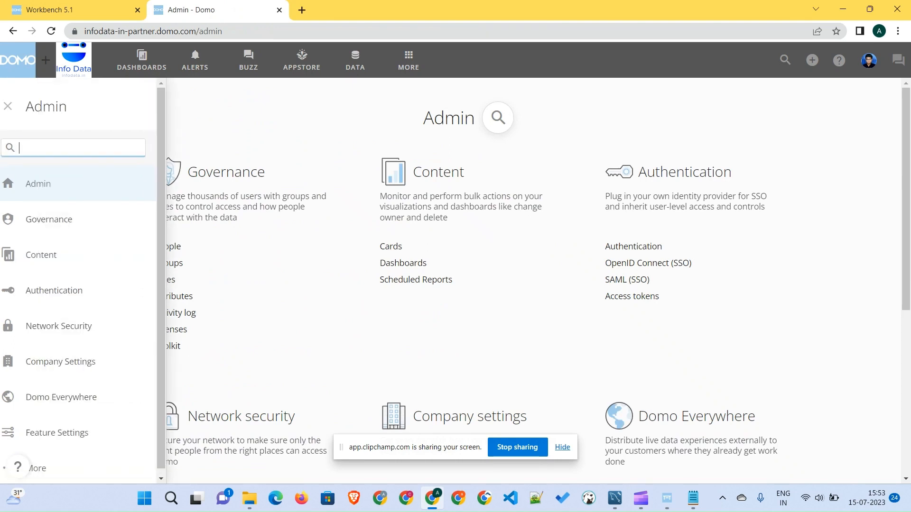
text(w)
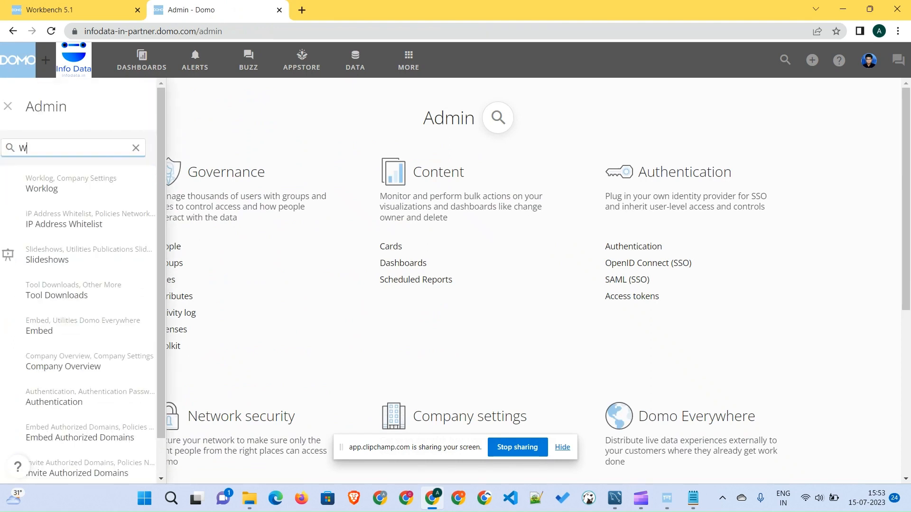
key(BackSpace)
text(Tool)
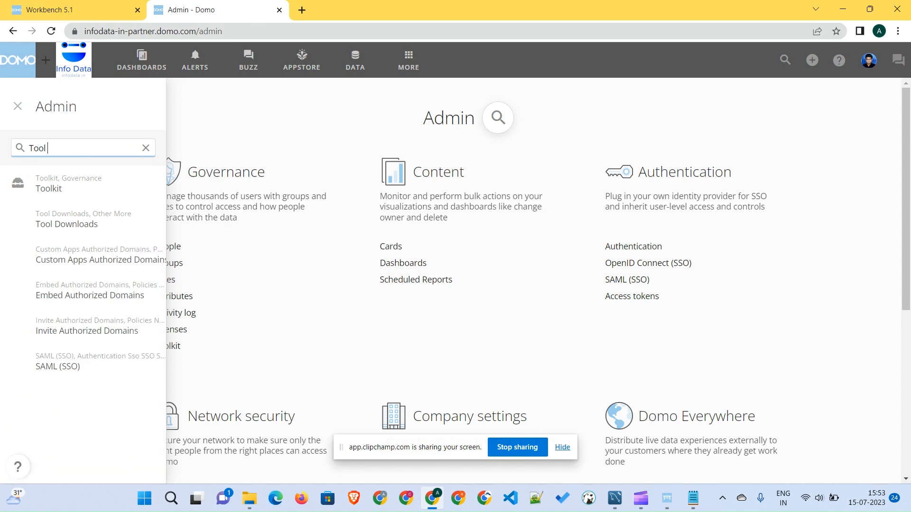
text( D)
key(Down)
key(Return)
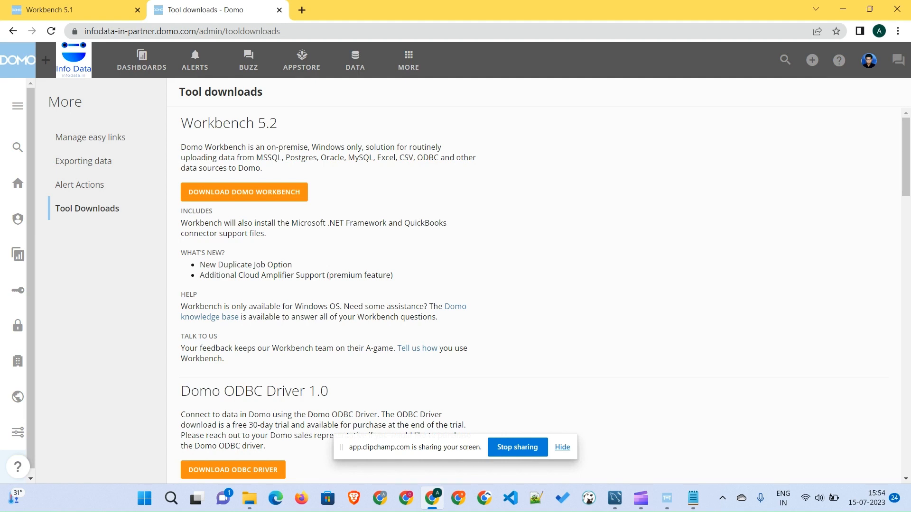
Switch to Domo Workbench, add a new account for the domain infodata-in-partner and request its authorization
click(517, 447)
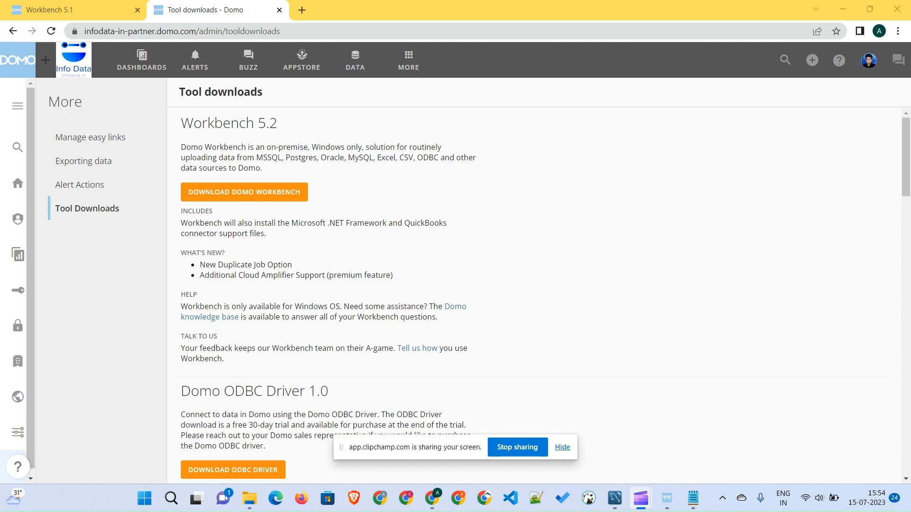
click(667, 498)
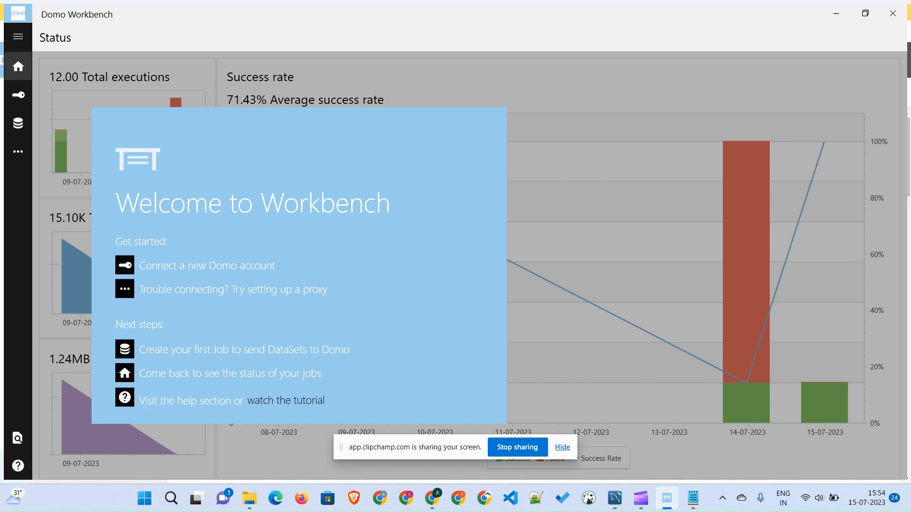
click(18, 95)
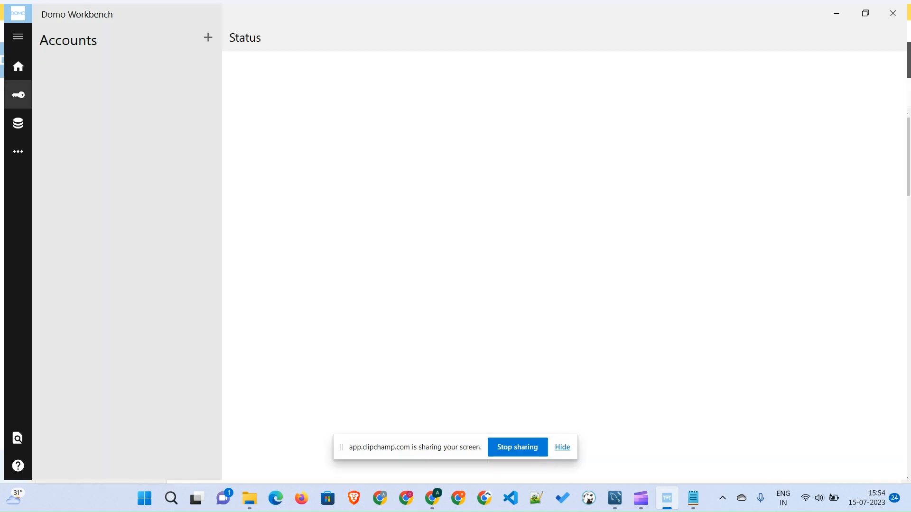
click(207, 37)
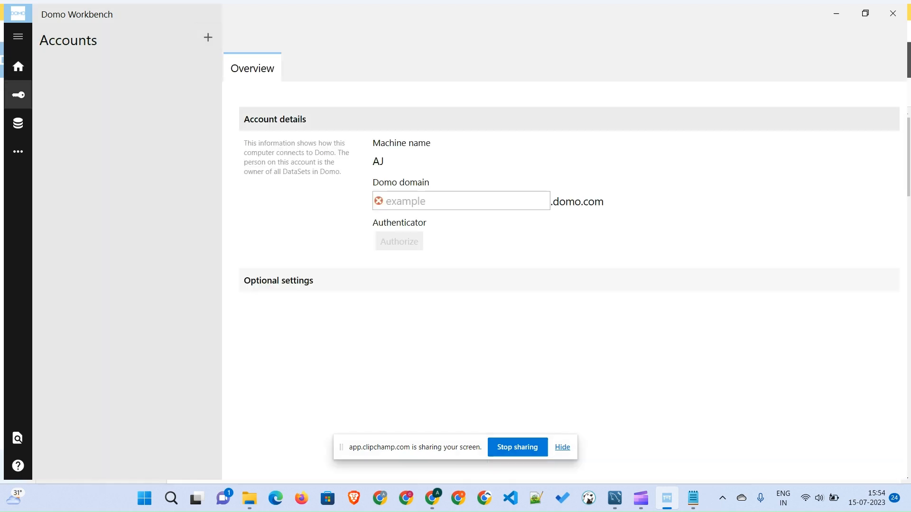
click(417, 200)
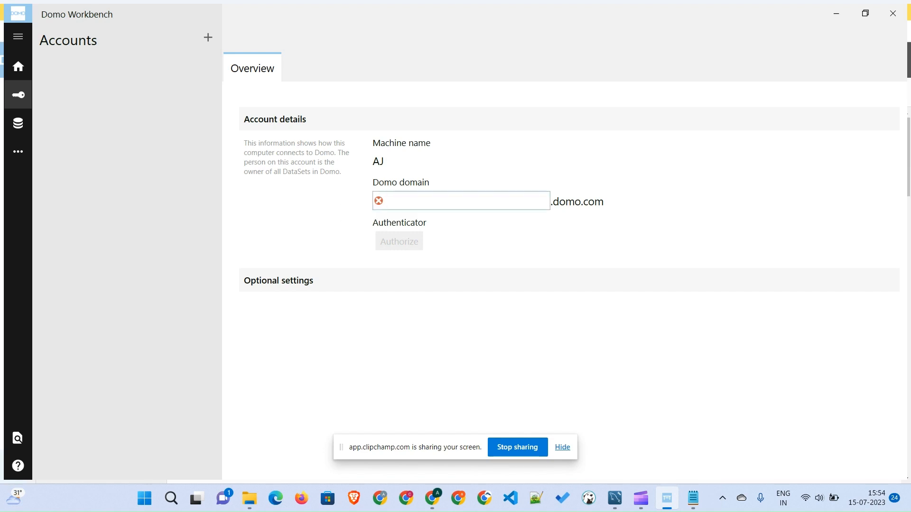
text(infodata)
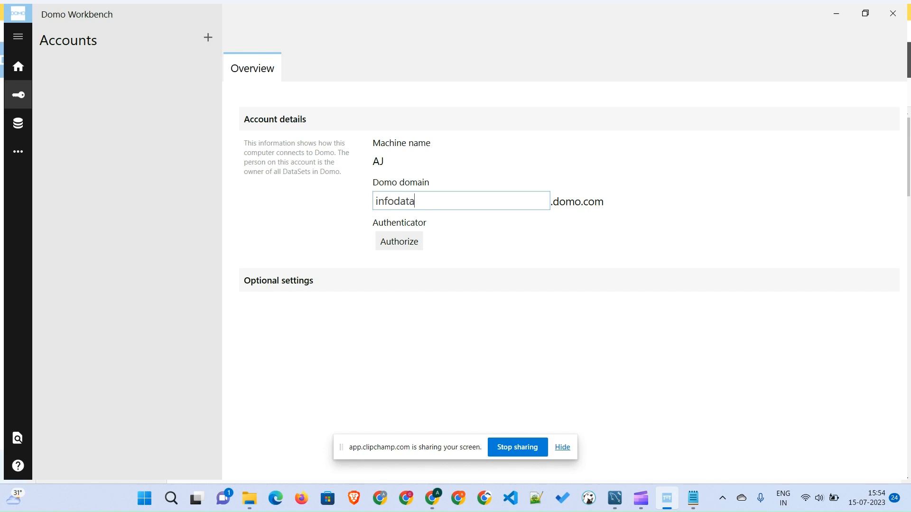
text(-in-partner)
click(398, 241)
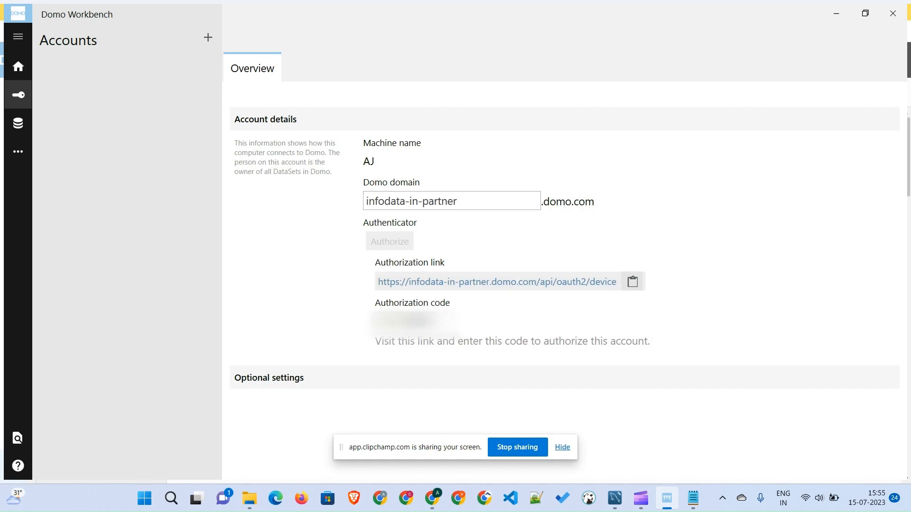
Copy the account's authorization link and open it in a new Chrome tab
click(632, 281)
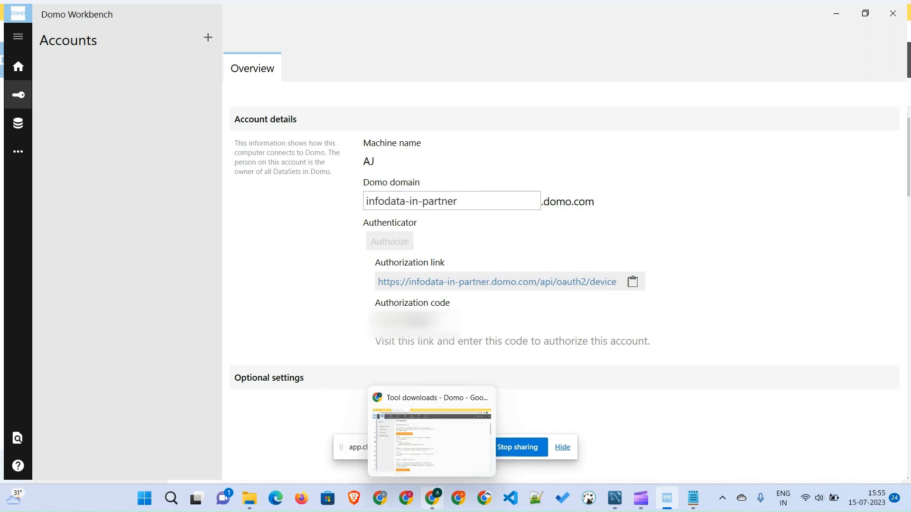
click(429, 417)
key(ctrl+t)
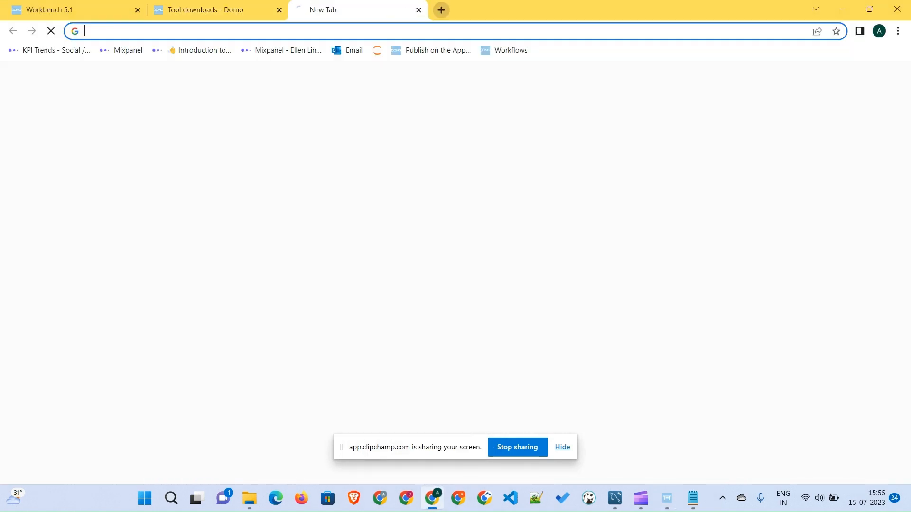
key(ctrl+v)
key(Return)
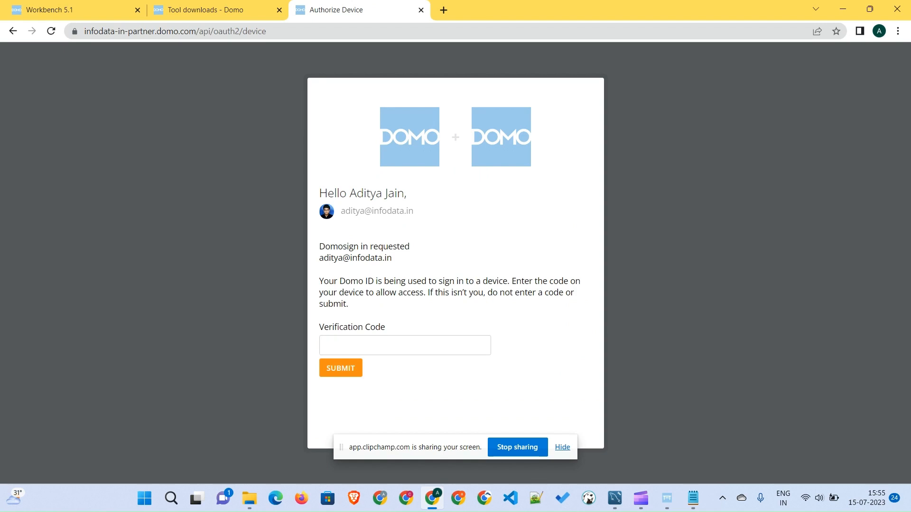
Copy the authorization code from Workbench and submit it as the verification code on the device authorization page
click(394, 345)
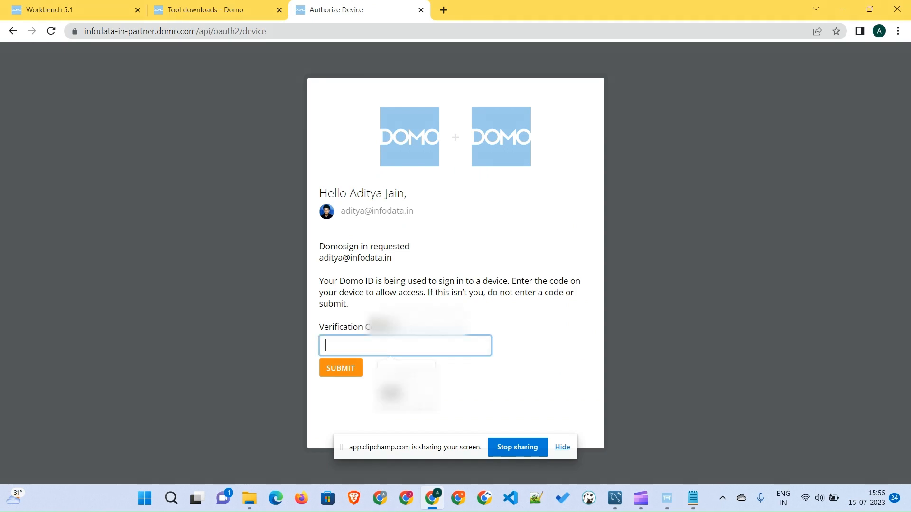
click(667, 498)
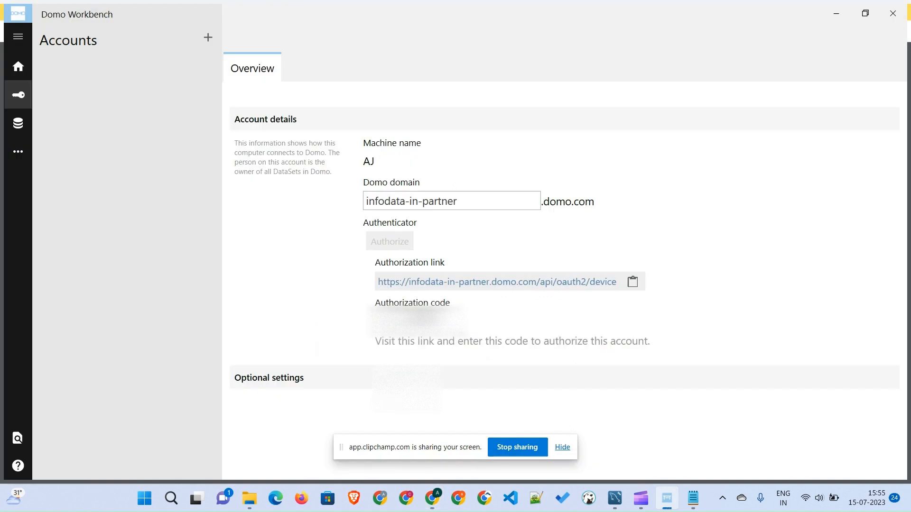
click(417, 319)
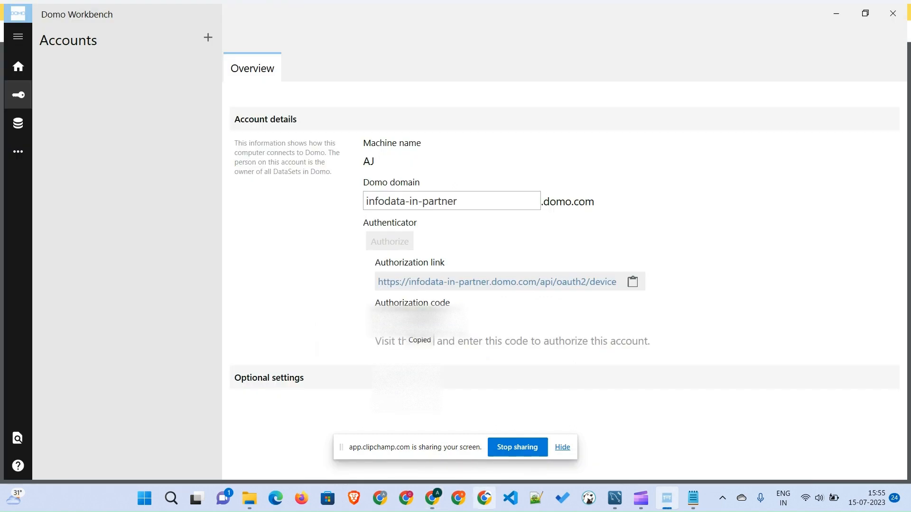
key(alt+Tab)
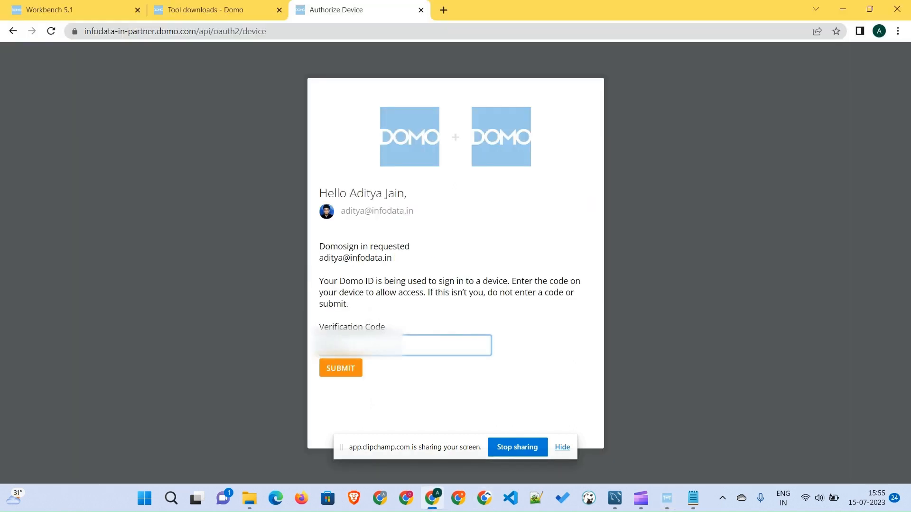
key(Return)
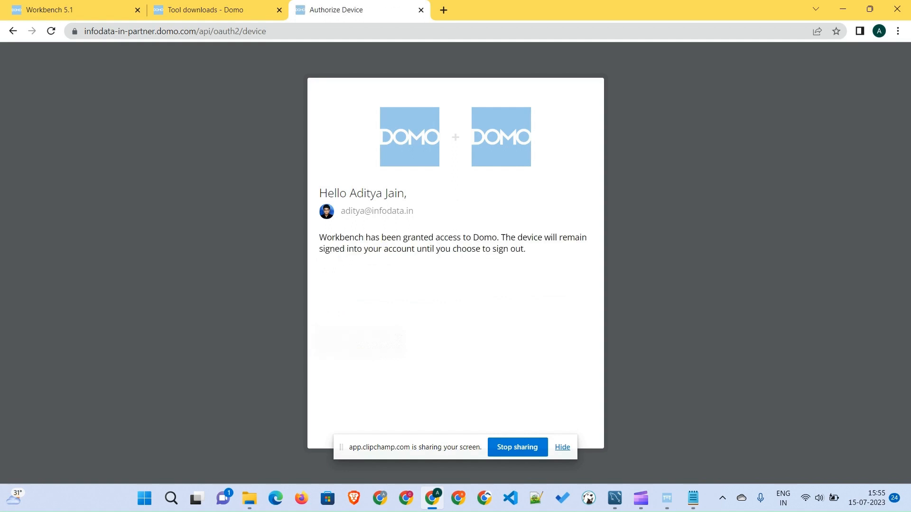
Save the authorized infodata-in-partner account in Workbench and close the device authorization page in Chrome
key(alt+Tab)
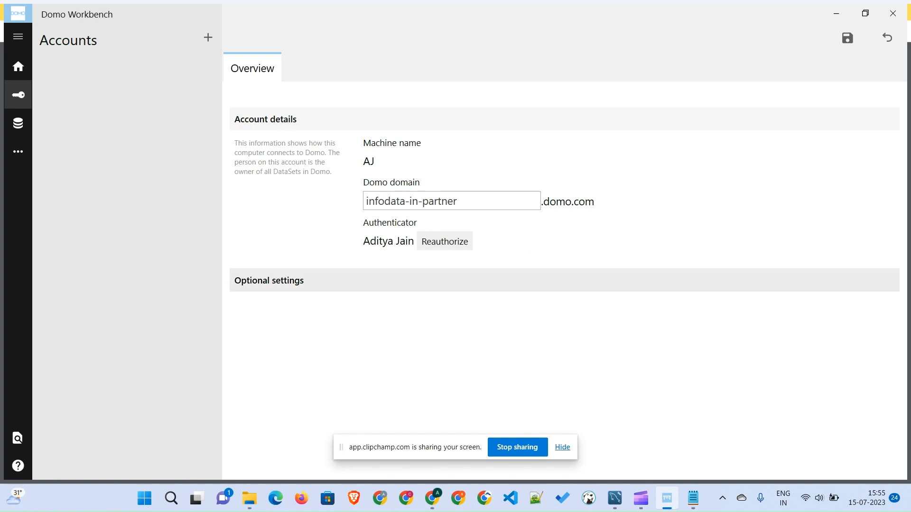
click(18, 124)
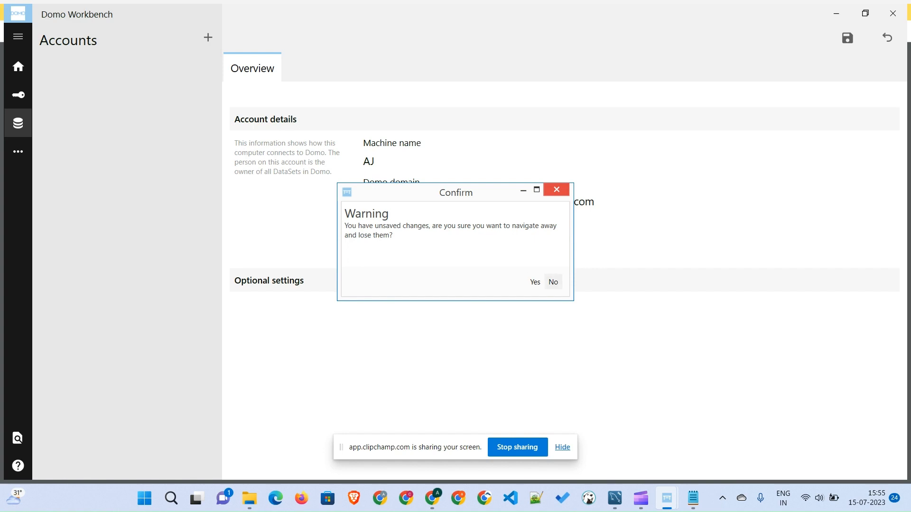
click(553, 282)
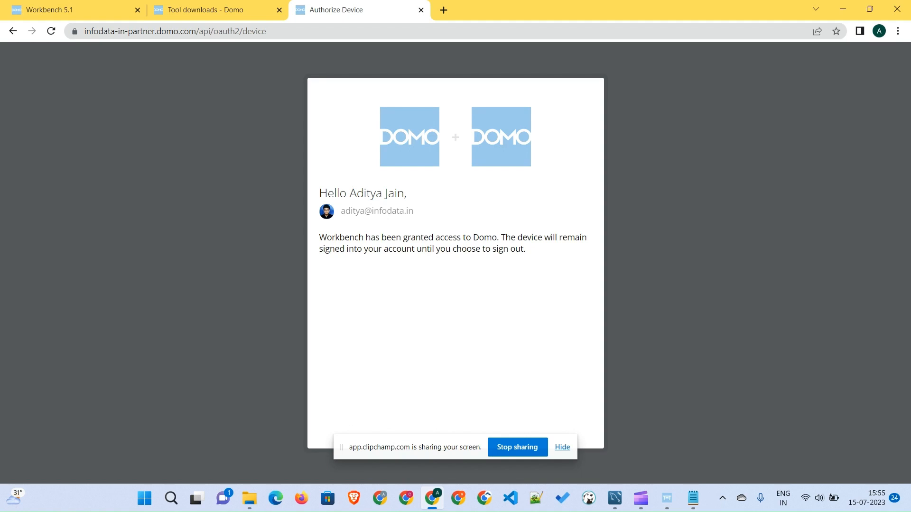
click(421, 10)
click(667, 498)
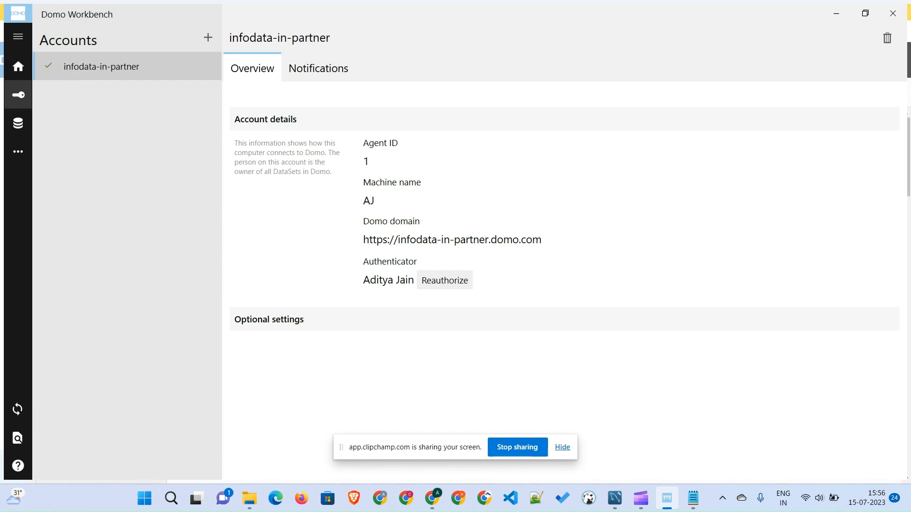
Start a new DataSet job in Workbench and enter WOrkbench_CSV as the job name
click(18, 122)
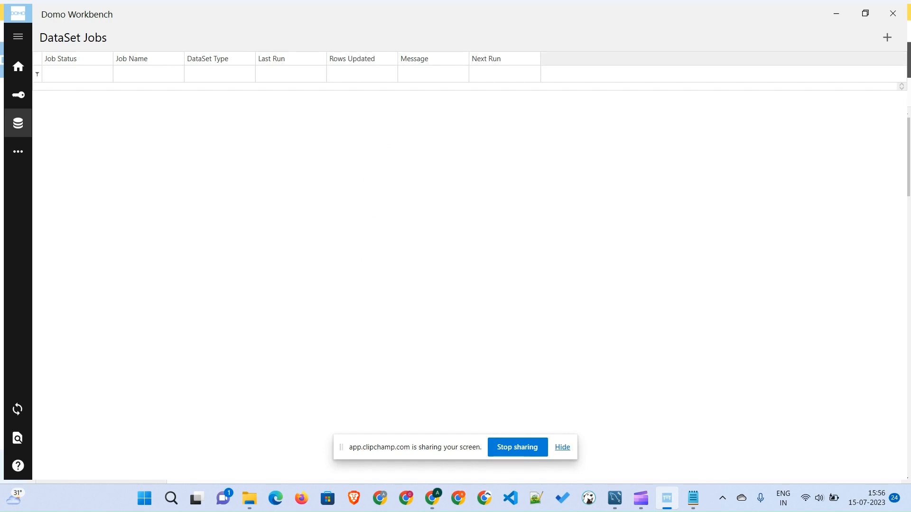
click(887, 37)
click(441, 202)
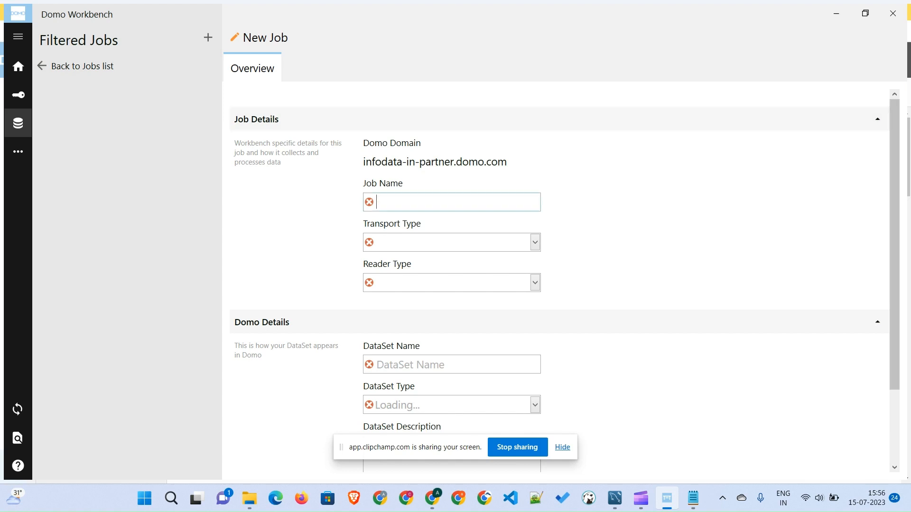
text(W)
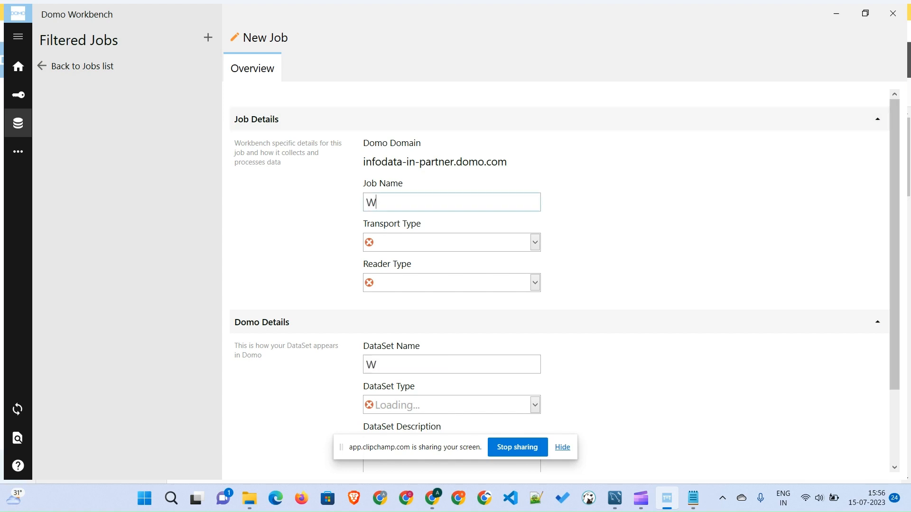
text(Orkbench)
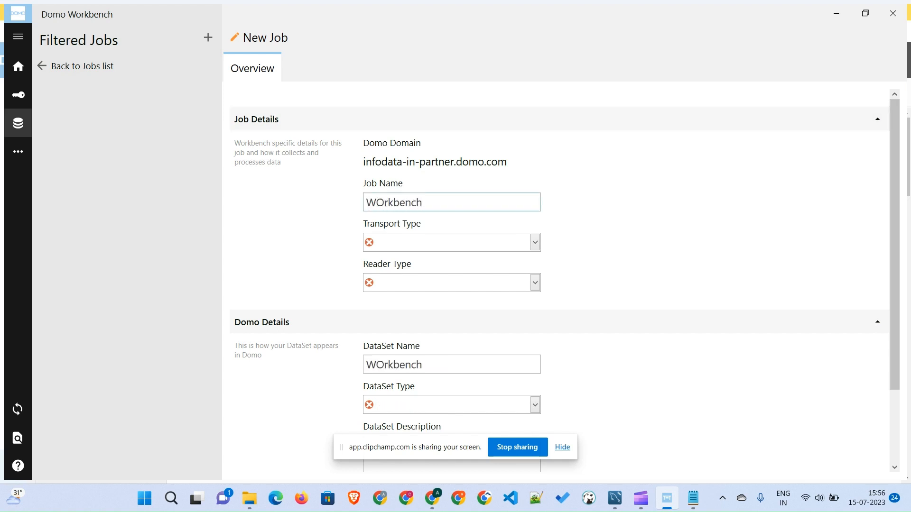
text(_CSV)
Set the new job's transport type to Local File Provider and its reader type to CSV
click(535, 243)
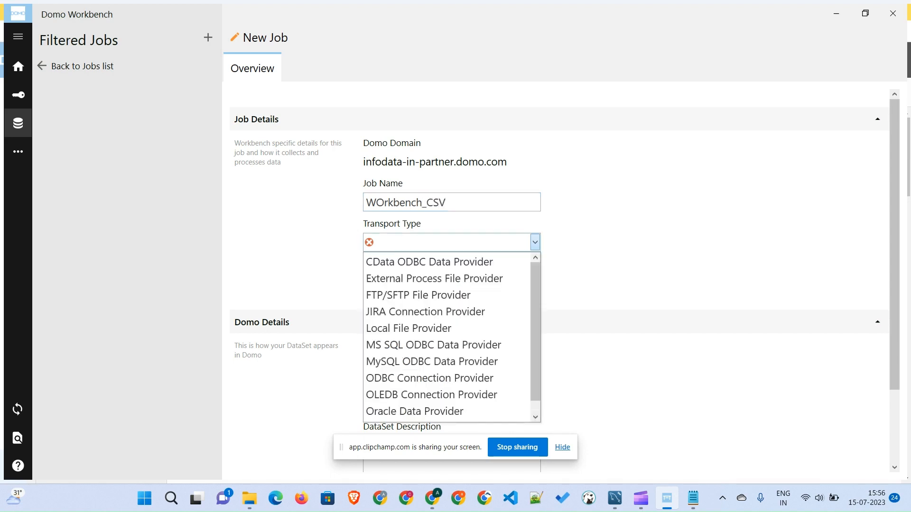
scroll(453, 339, down, 1)
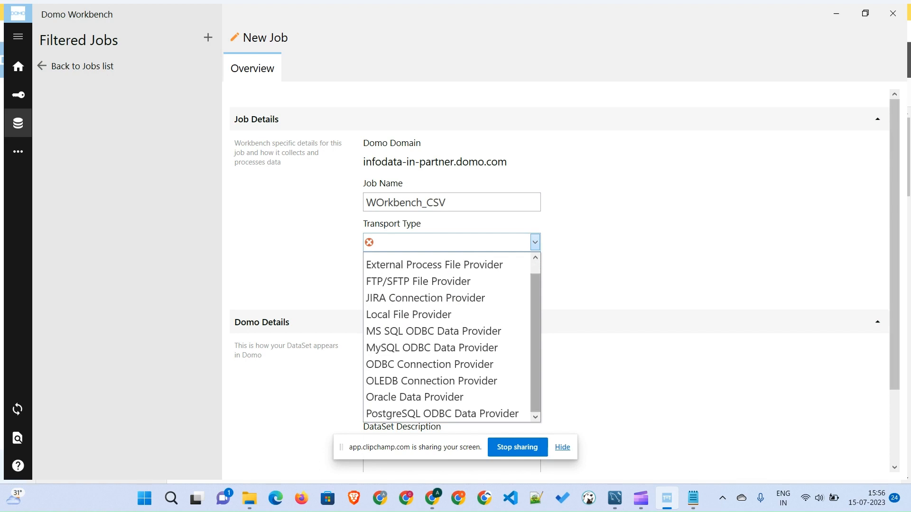
scroll(453, 338, up, 1)
click(535, 242)
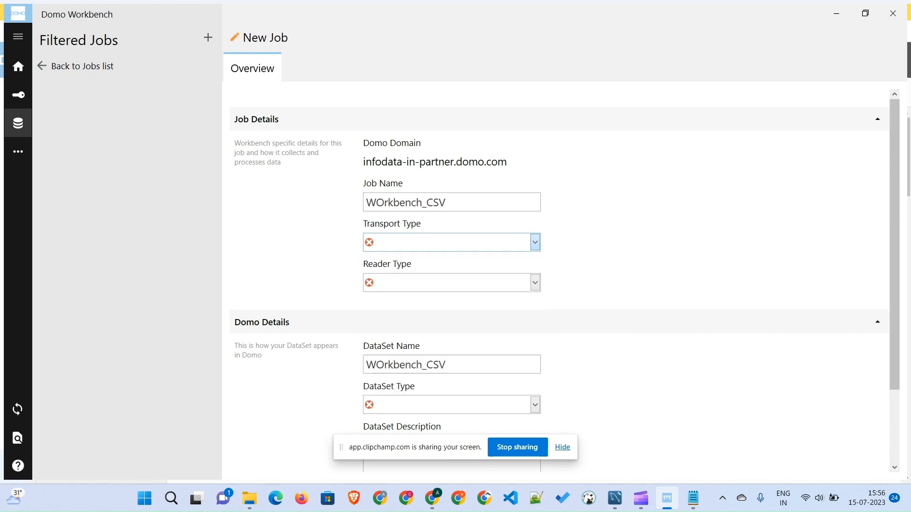
click(535, 242)
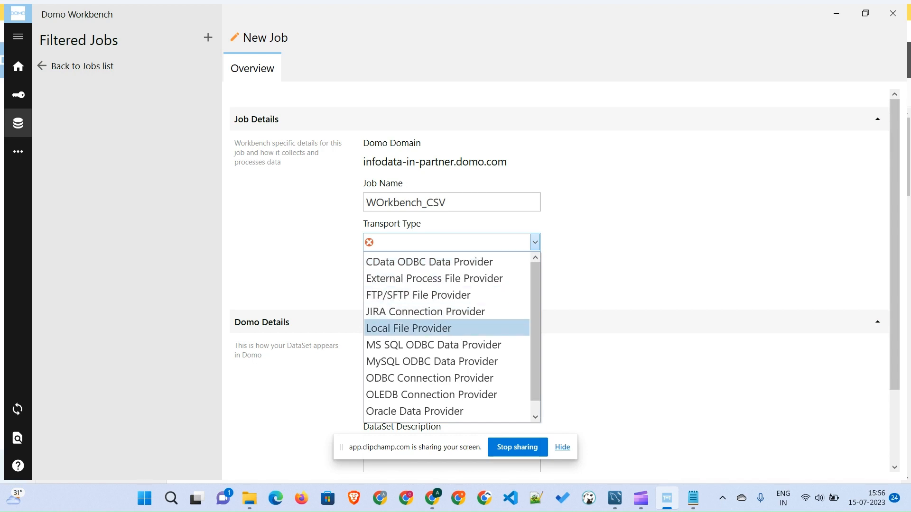
click(535, 242)
click(535, 283)
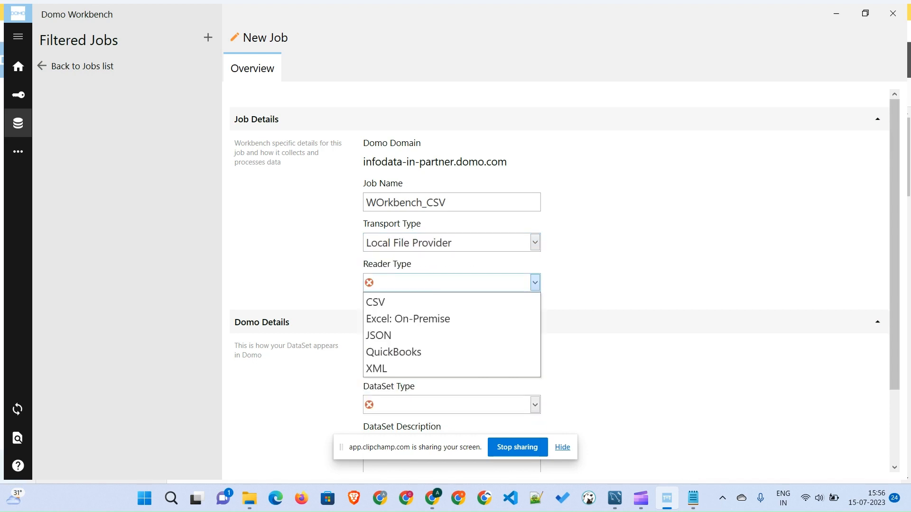
click(446, 302)
Correct the capitalization of the DataSet name in the Domo details to Workbench_CSV
scroll(555, 279, down, 3)
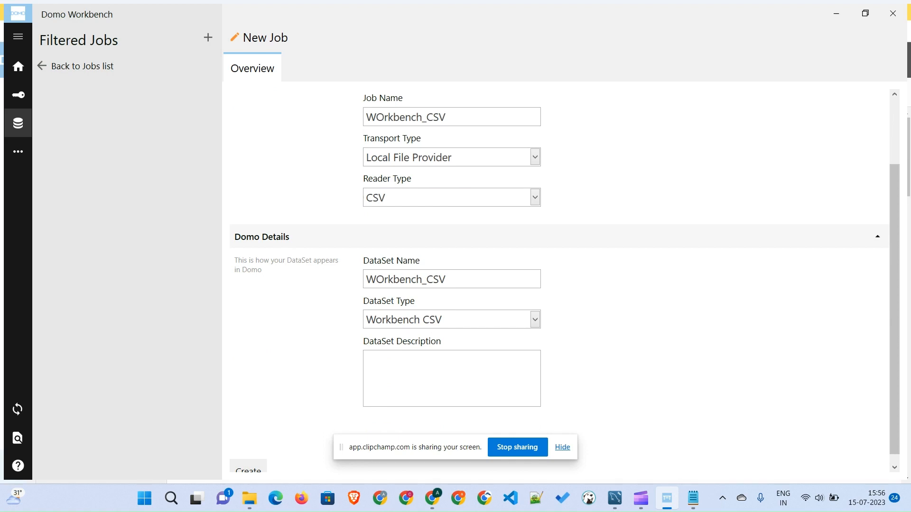
key(BackSpace)
text(o)
scroll(555, 280, down, 1)
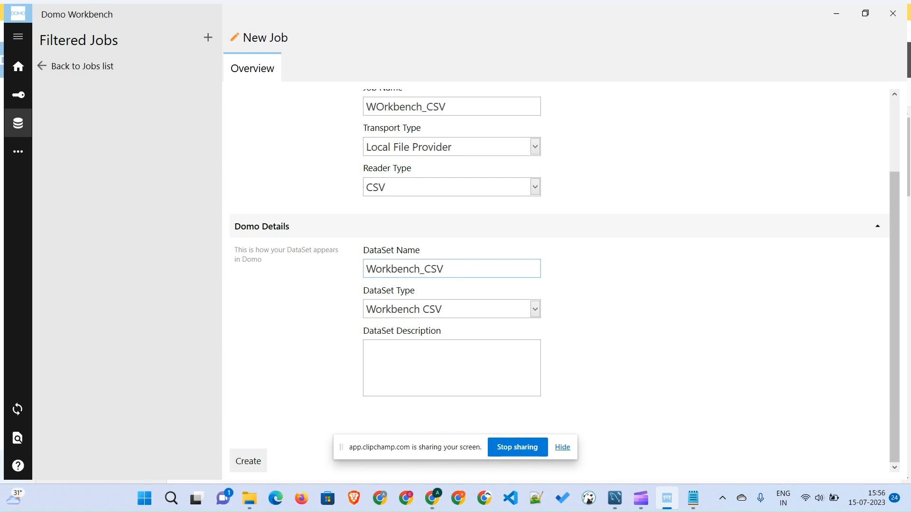
Choose Workbench CSV as the DataSet type and create the job
click(535, 309)
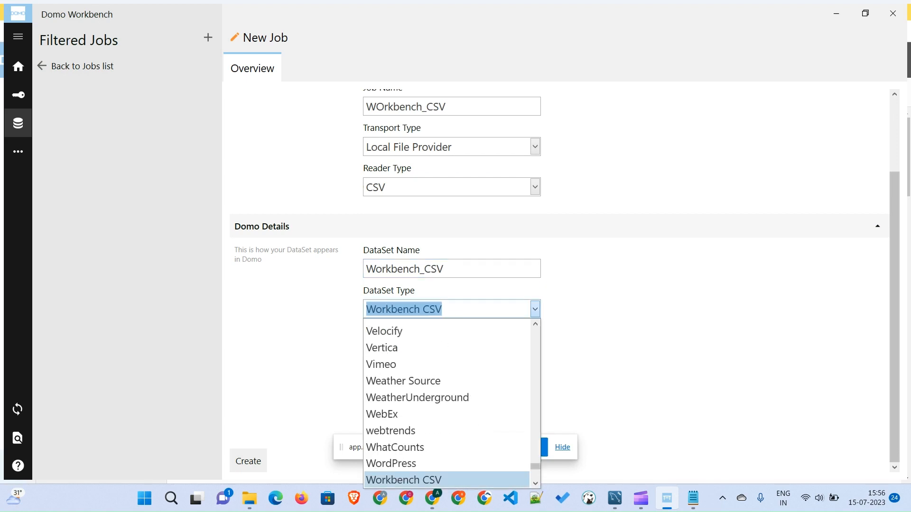
click(404, 480)
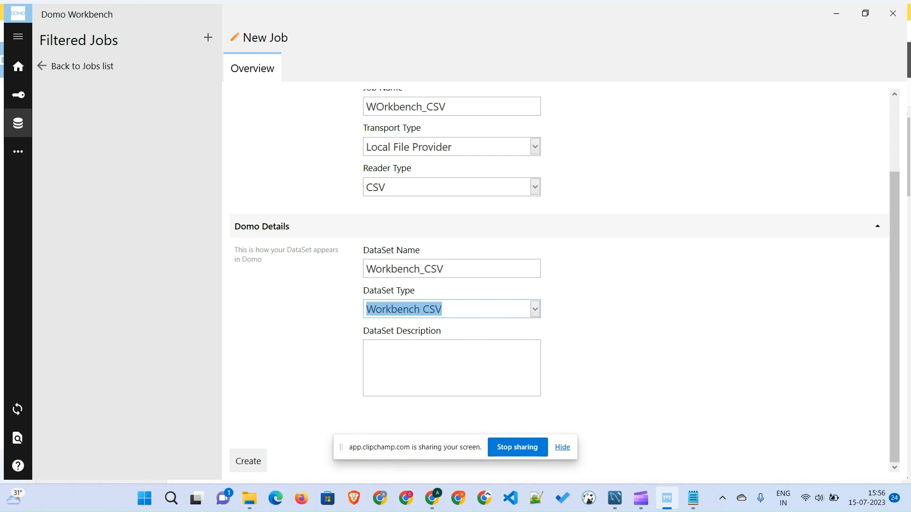
click(248, 461)
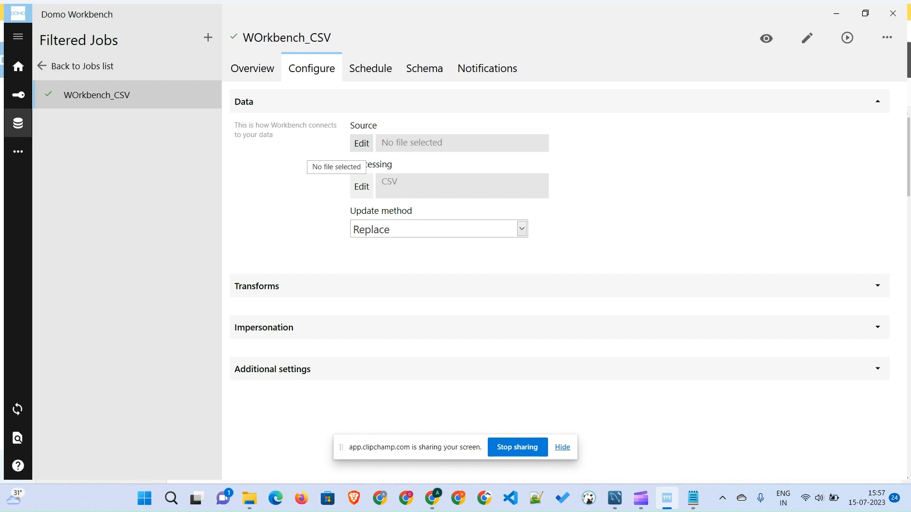
Set the job's source to the local file Sales by Store Upload.csv in the Data_Files folder and apply it
click(361, 143)
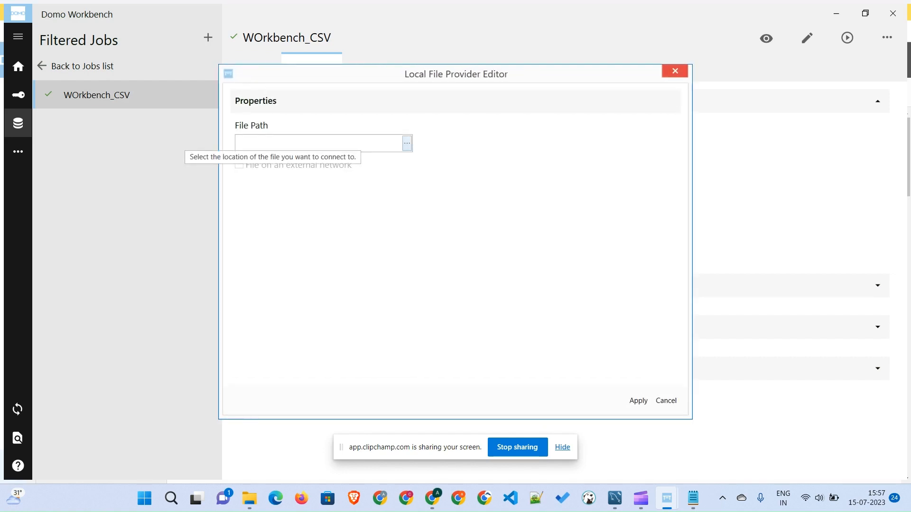
click(407, 143)
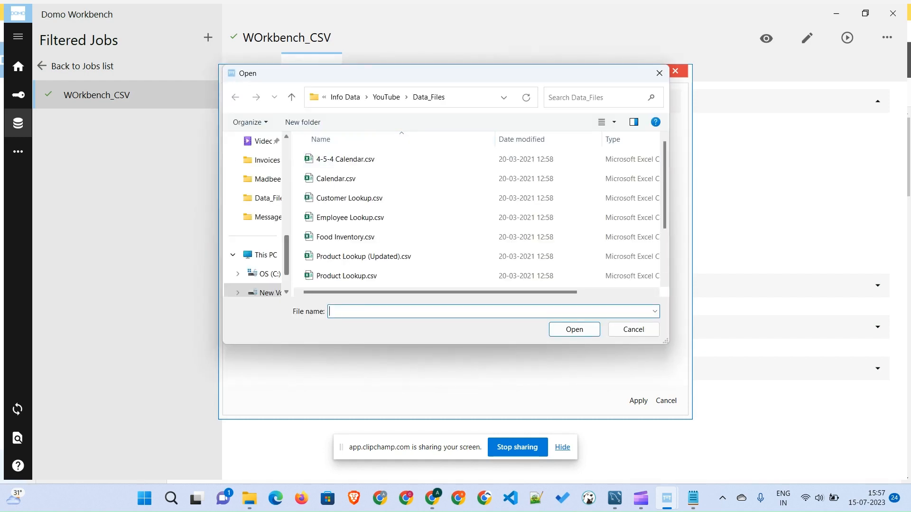
scroll(356, 201, down, 2)
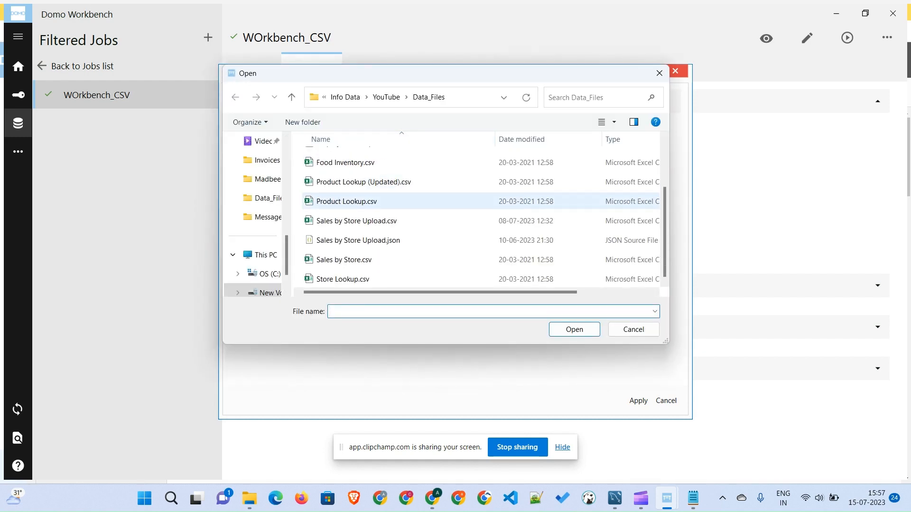
click(357, 221)
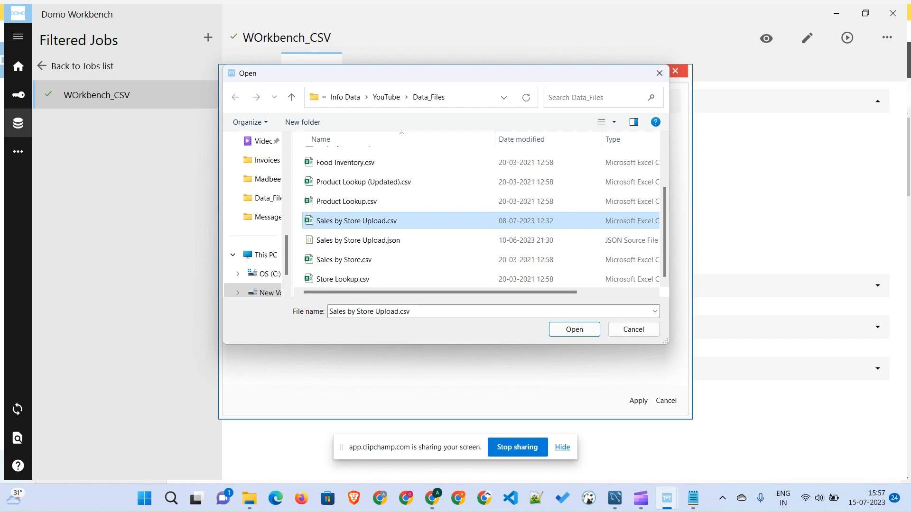
click(574, 329)
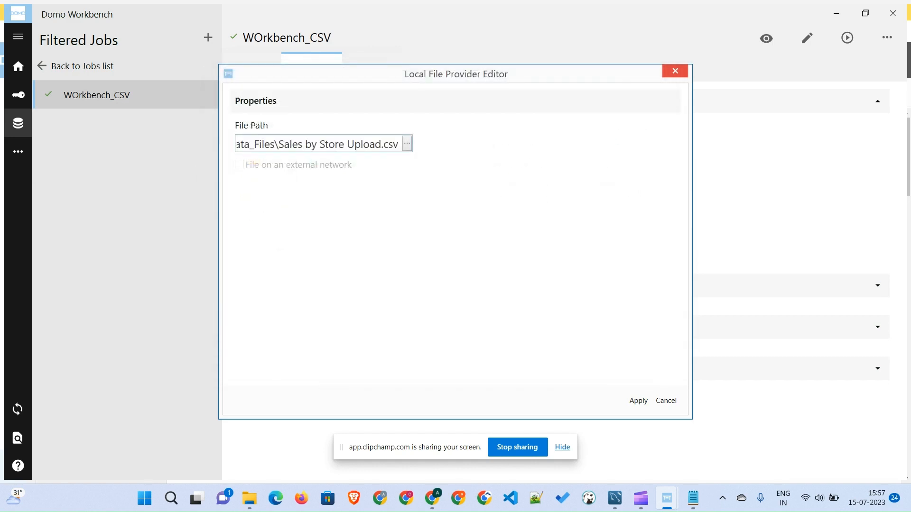
click(638, 401)
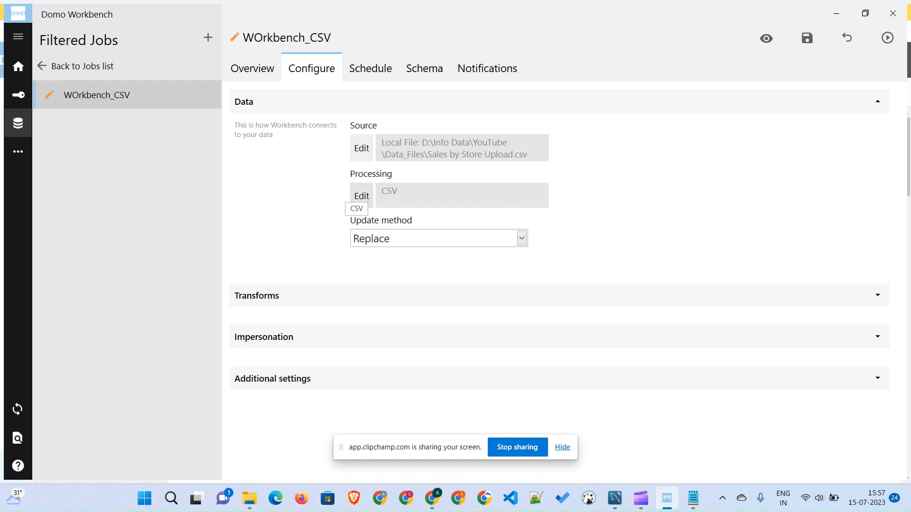
Review the job's CSV processing options and the available update methods without changing any of them
click(362, 196)
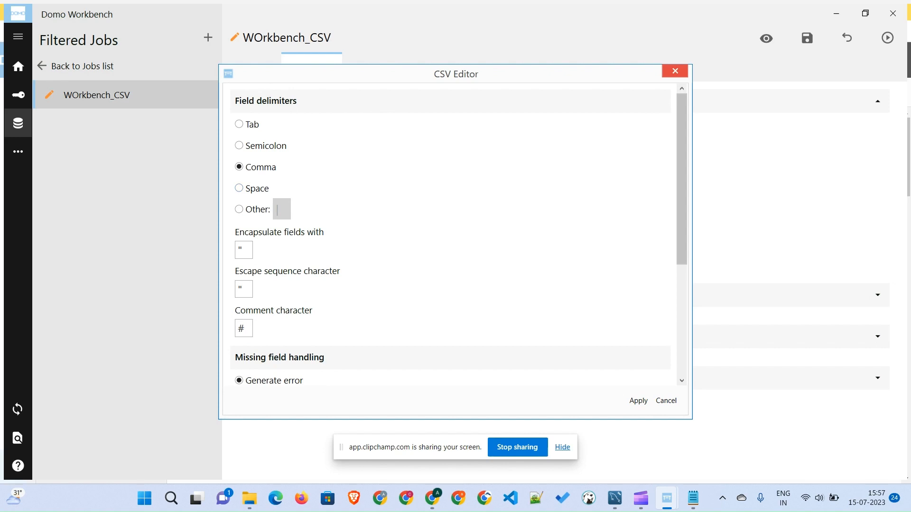
scroll(451, 235, down, 3)
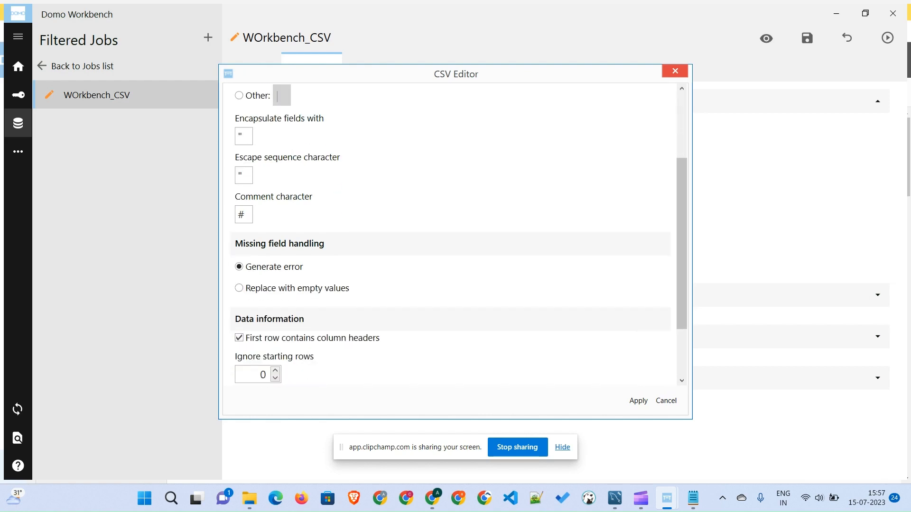
click(638, 401)
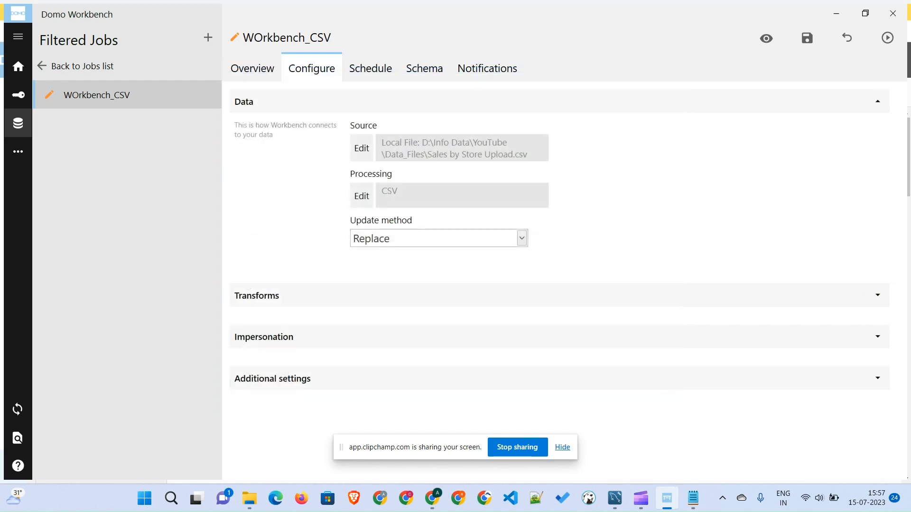
click(522, 238)
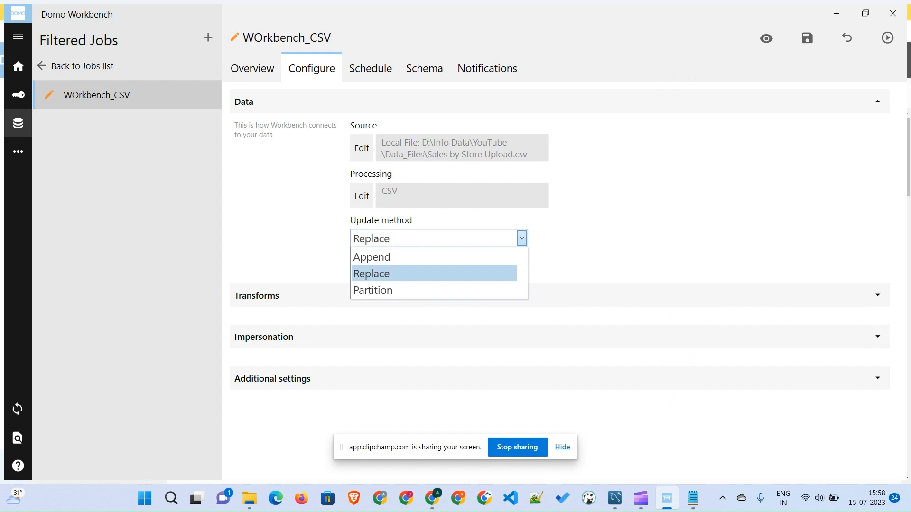
key(Escape)
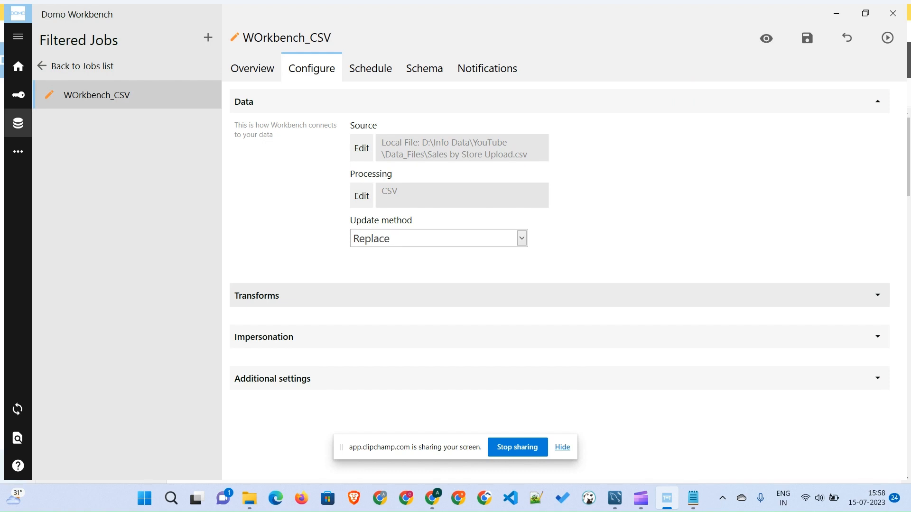
Preview the job's data to set the schema needed for transforms, and close the preview
click(559, 295)
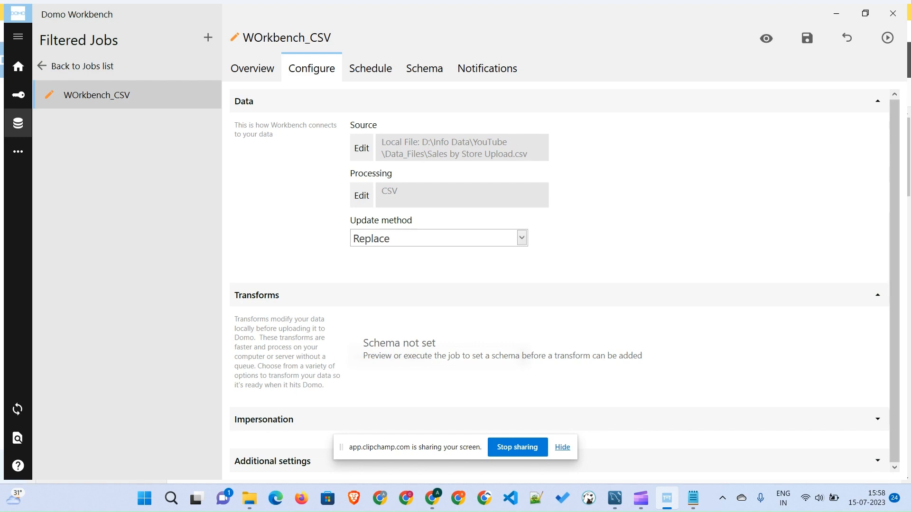
click(766, 38)
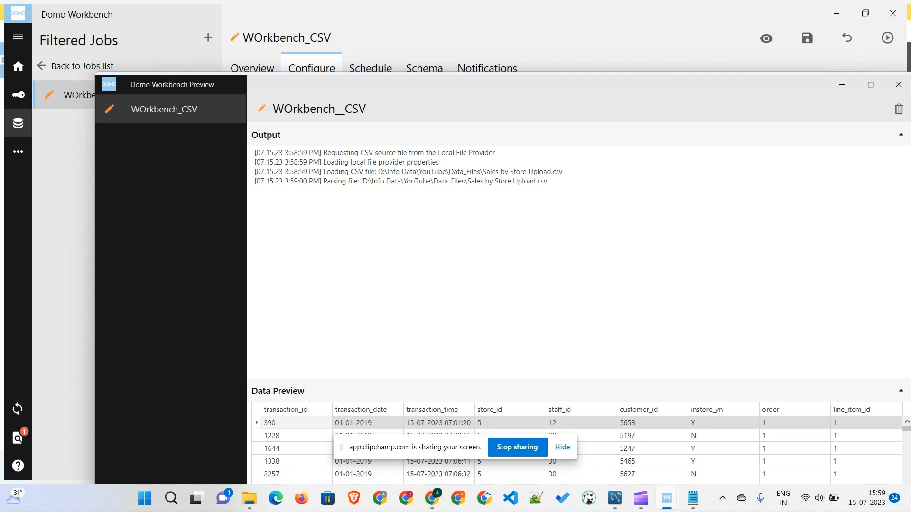
scroll(581, 450, down, 5)
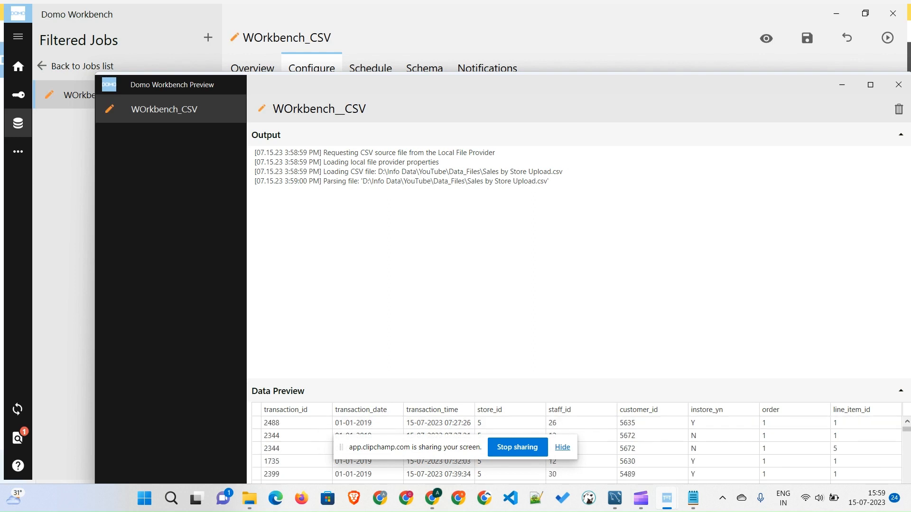
scroll(581, 449, up, 5)
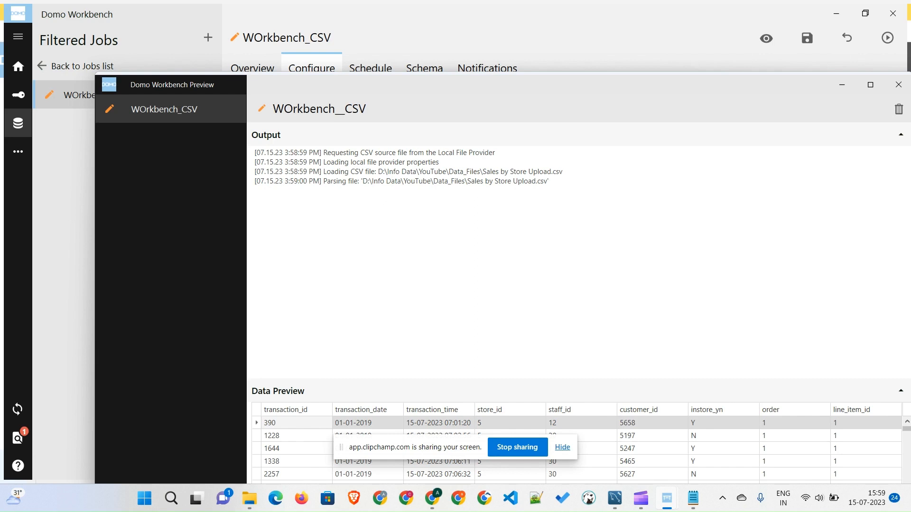
click(898, 85)
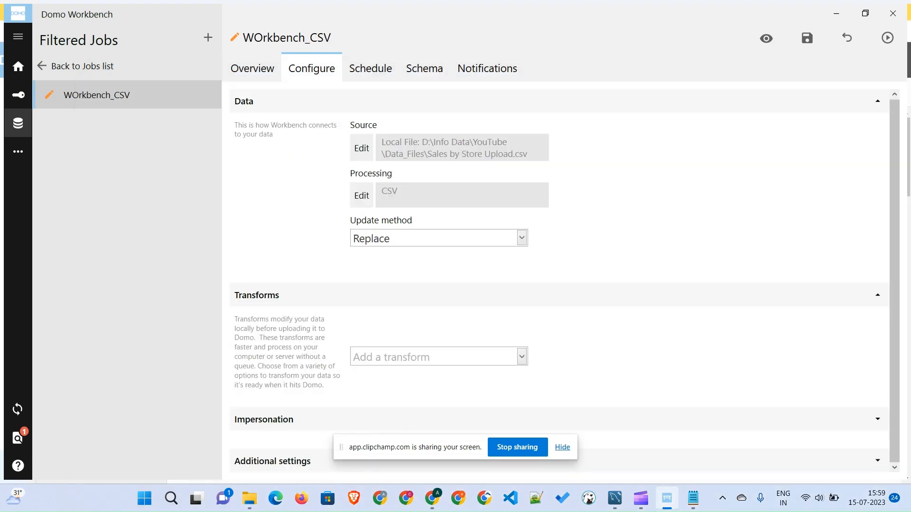
Add a Calculated Field Transform to the job and name its column Total Sale
click(521, 357)
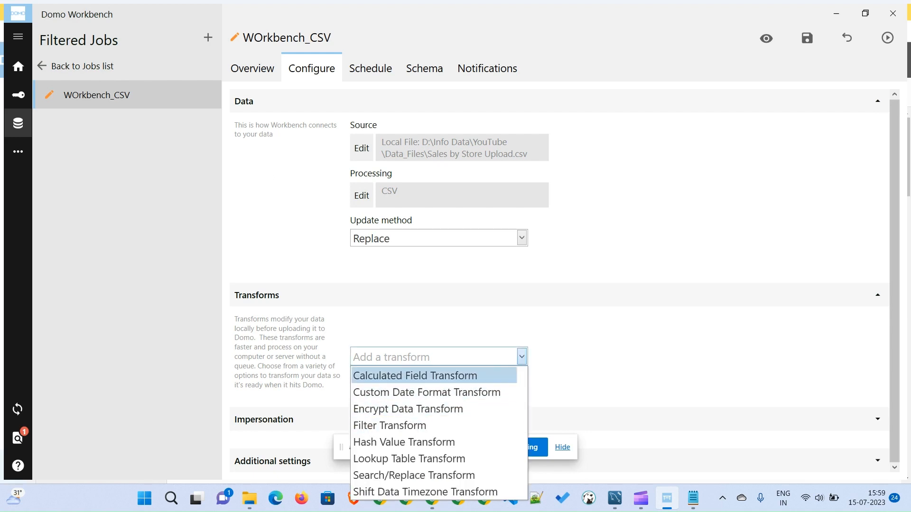
click(415, 376)
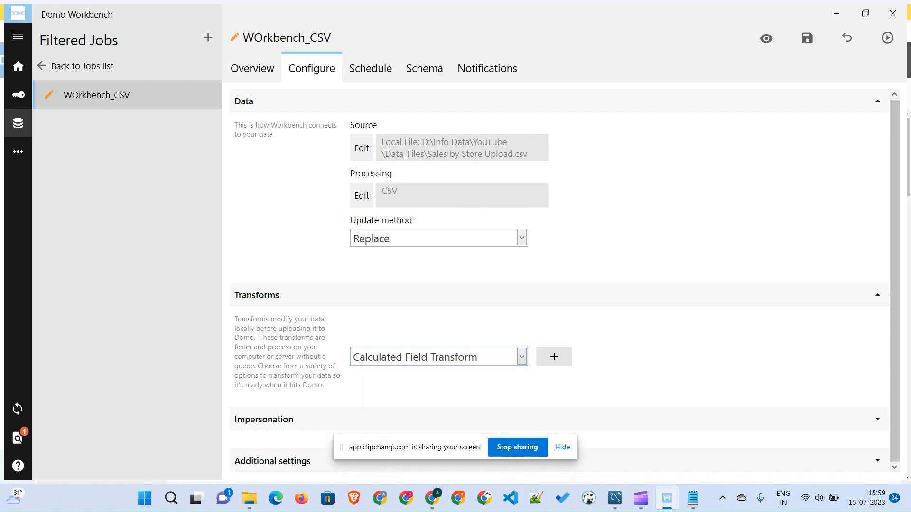
click(553, 356)
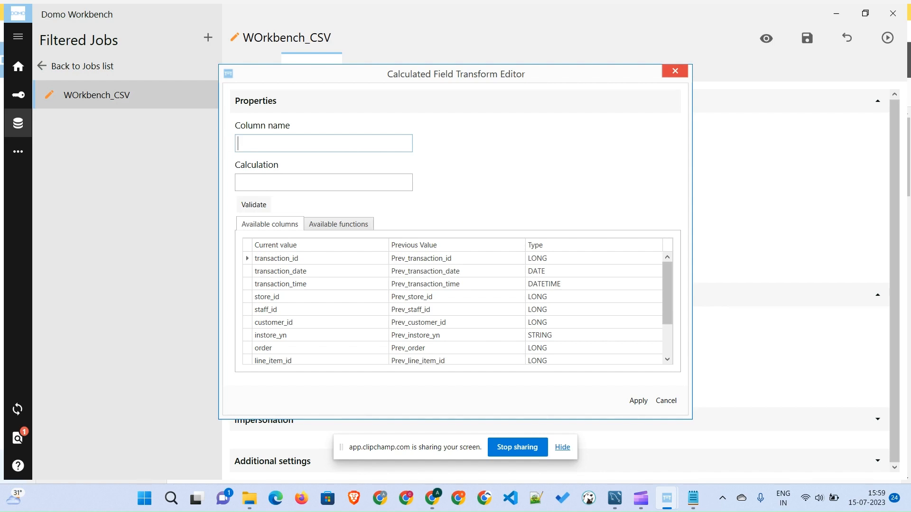
text(To)
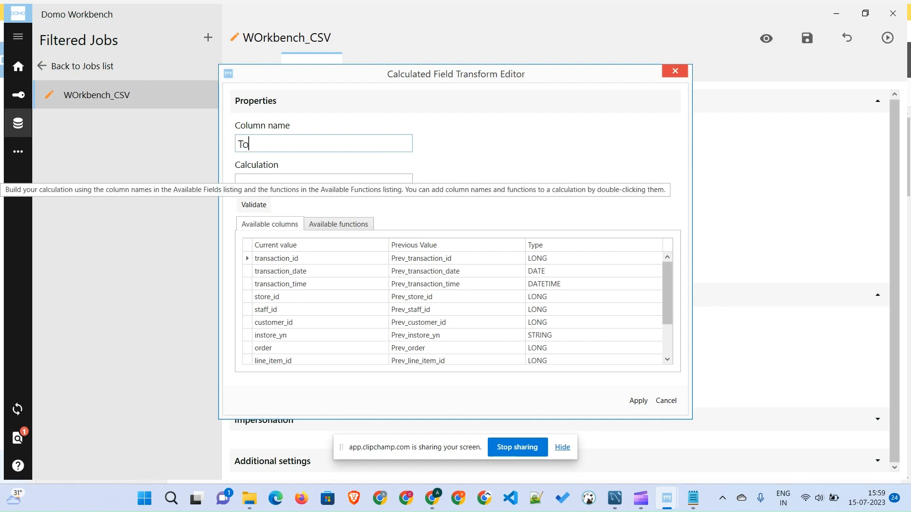
text(tal Sale)
scroll(453, 308, down, 2)
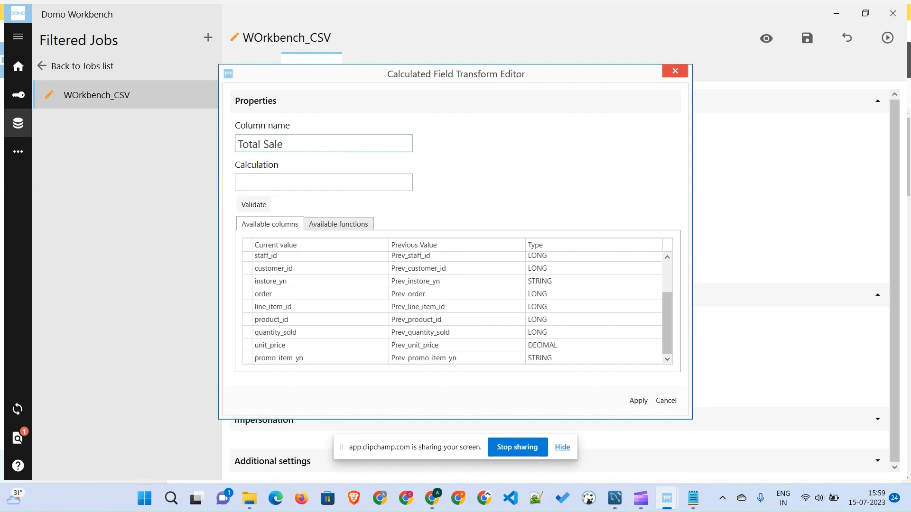
Define the Total Sale calculation as quantity_sold * unit_price, validate it and apply the transform
click(259, 183)
text(quantity_sold)
text(*)
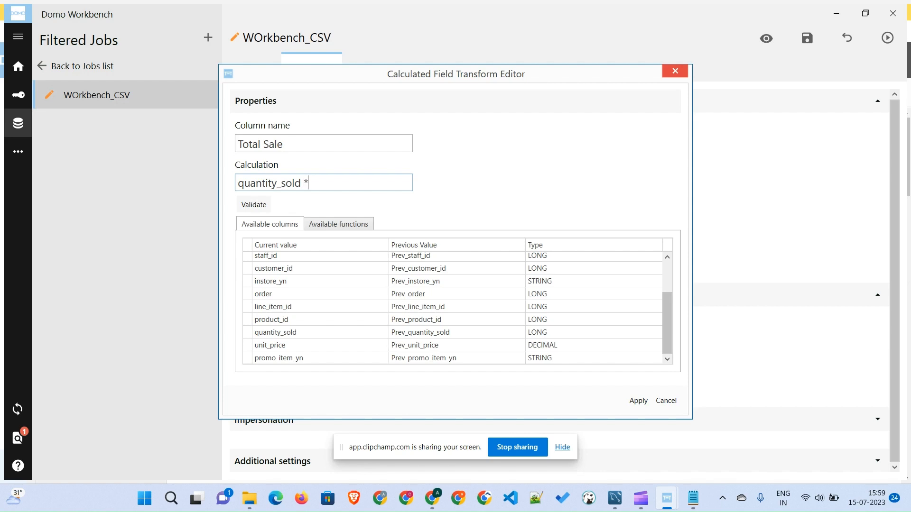
text( unit_price)
click(257, 204)
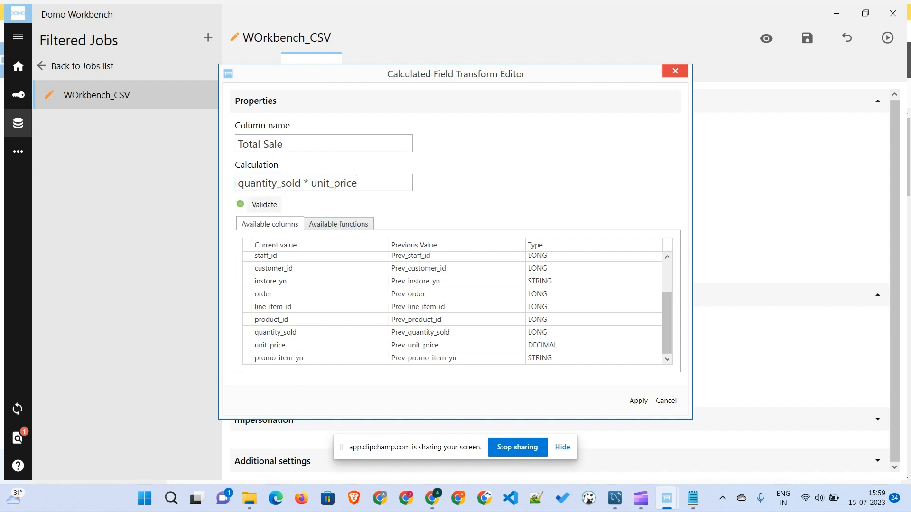
click(637, 401)
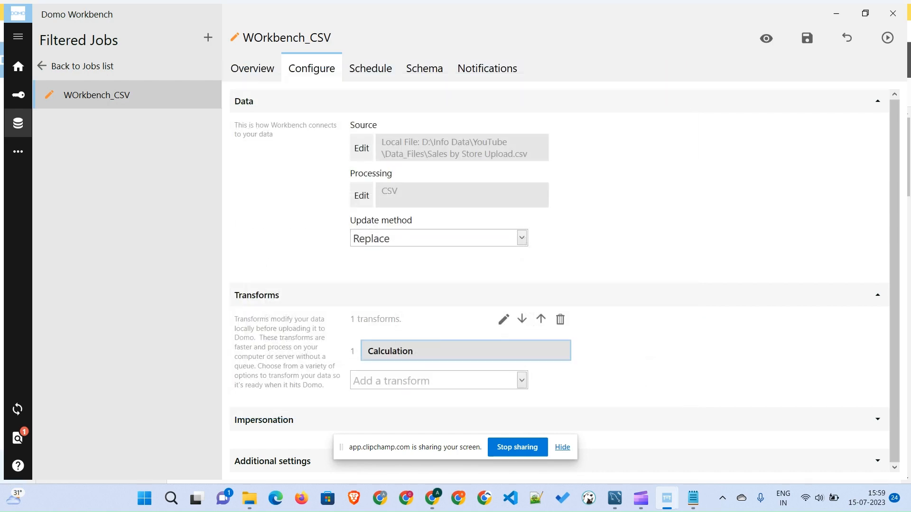
Review the calculation transform and the job's impersonation and additional settings, and collapse those sections
double_click(457, 350)
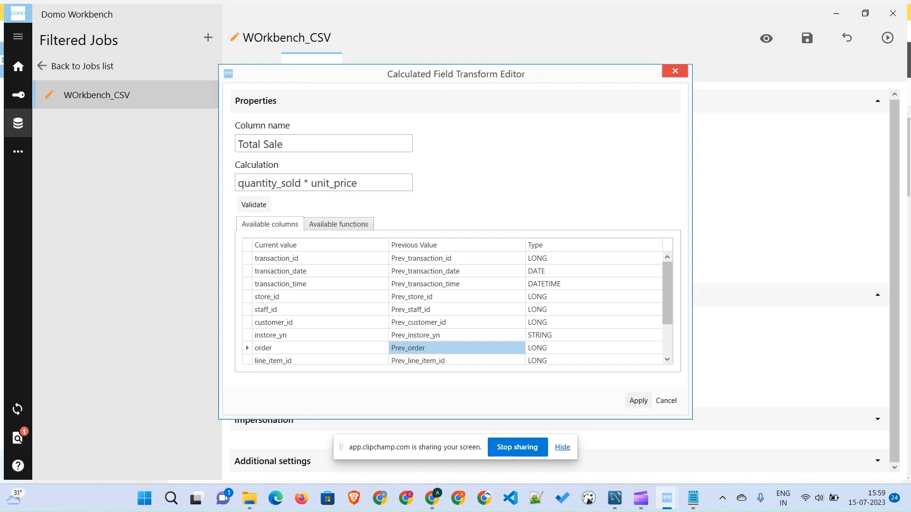
click(638, 401)
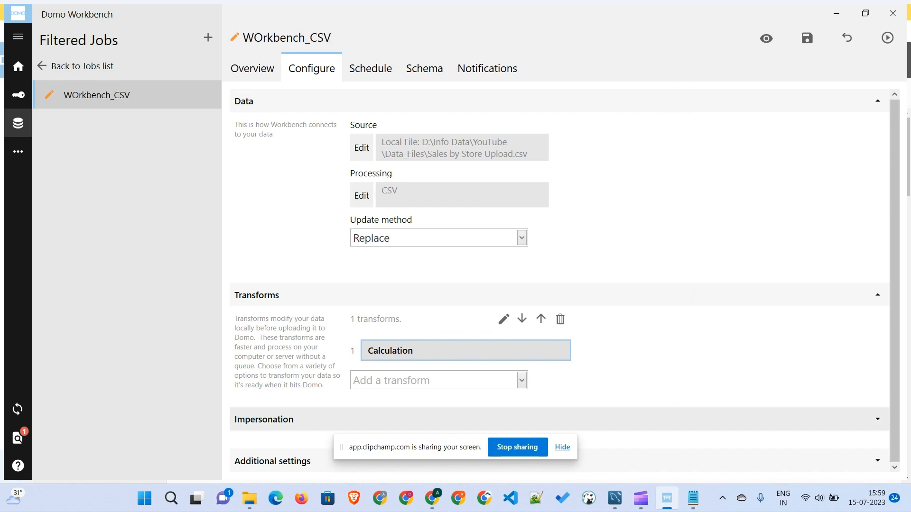
click(877, 419)
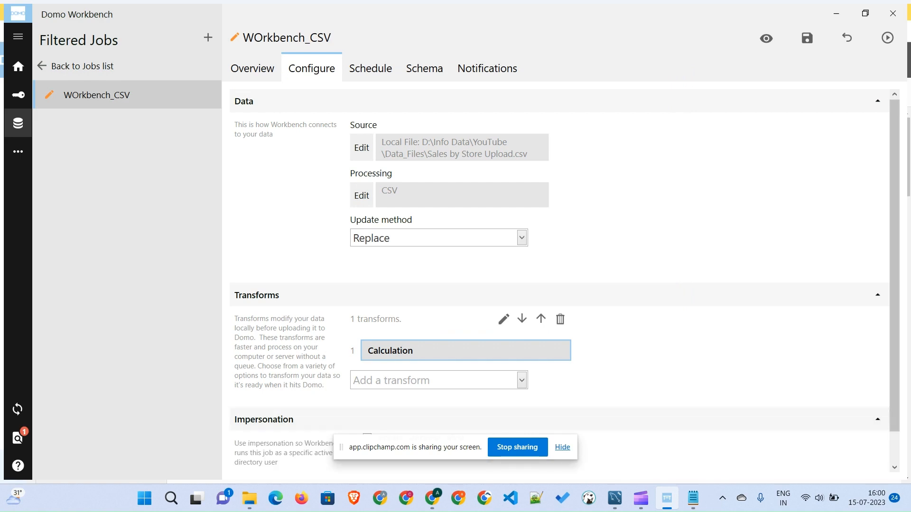
scroll(558, 280, down, 2)
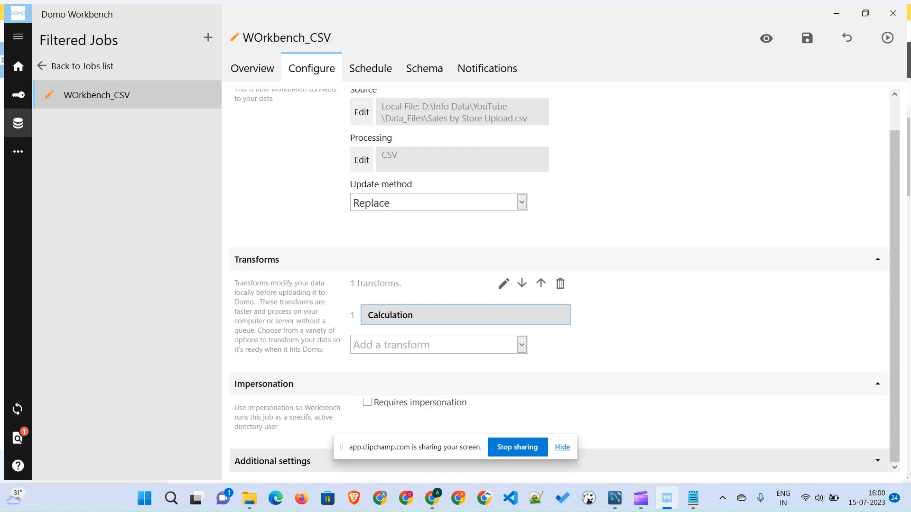
click(877, 461)
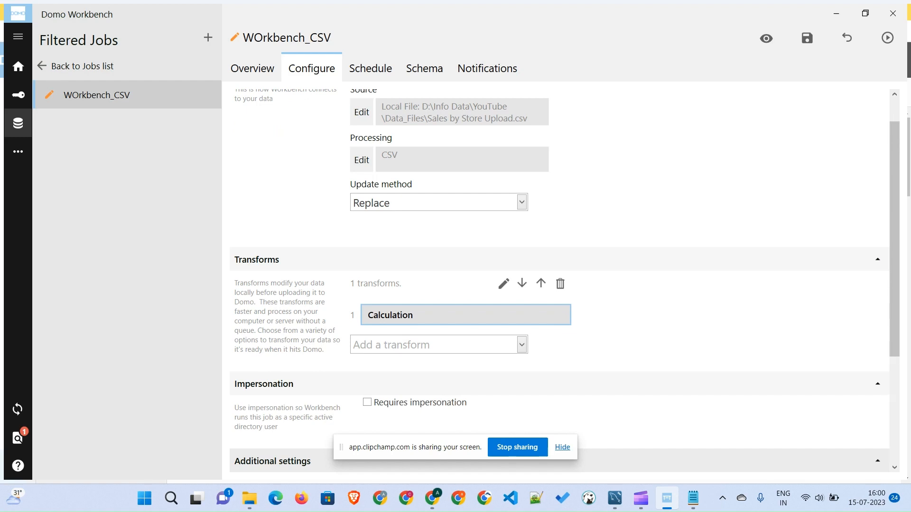
scroll(559, 281, down, 4)
scroll(558, 281, down, 2)
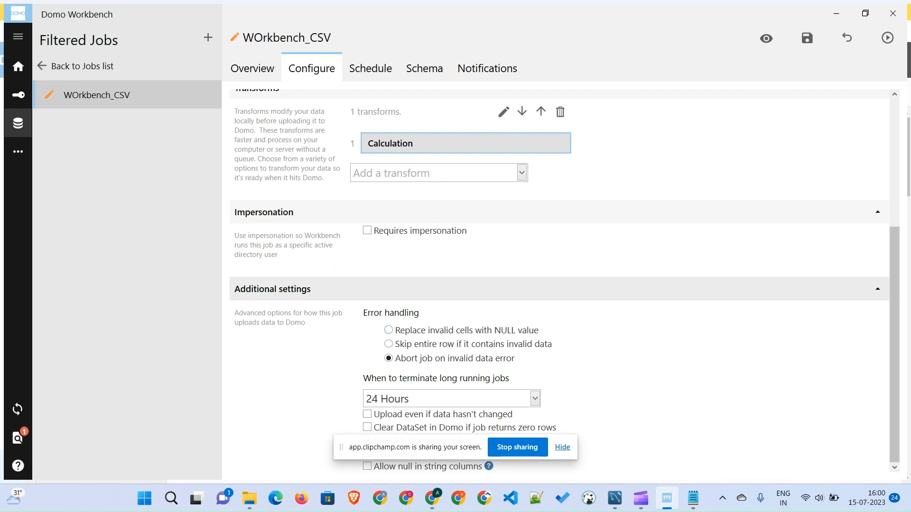
click(877, 289)
click(877, 259)
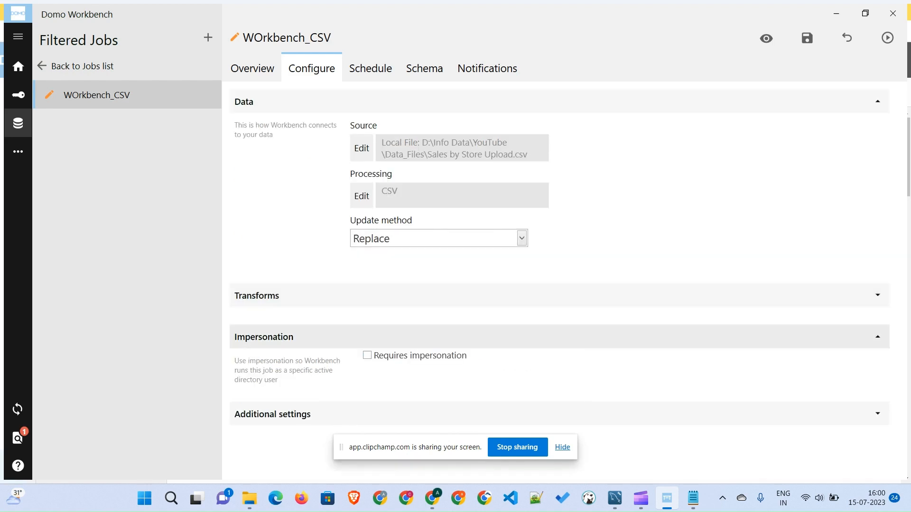
click(877, 337)
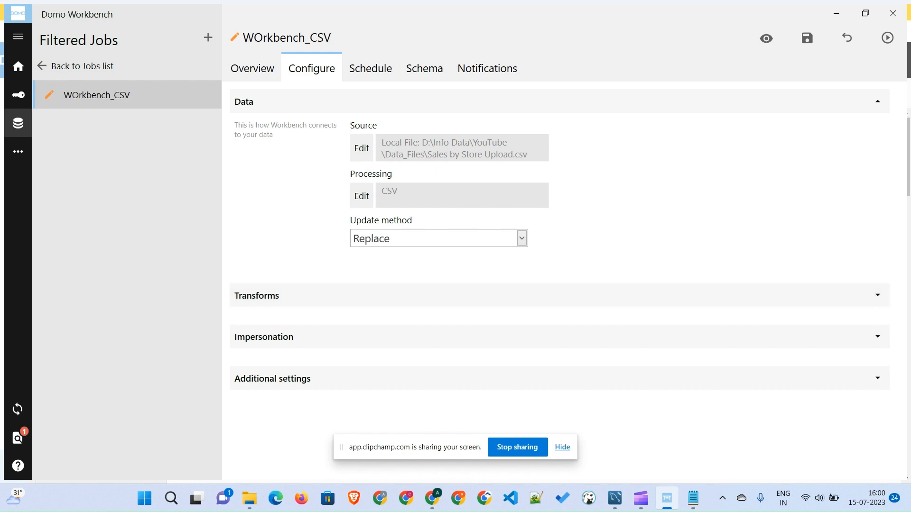
Set the WOrkbench_CSV job's basic schedule to update when the file is changed, using local time
click(371, 68)
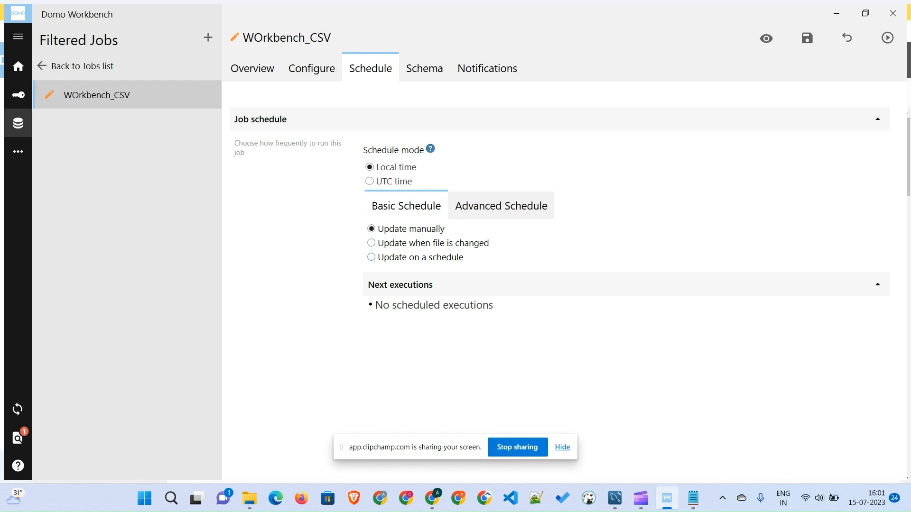
click(371, 257)
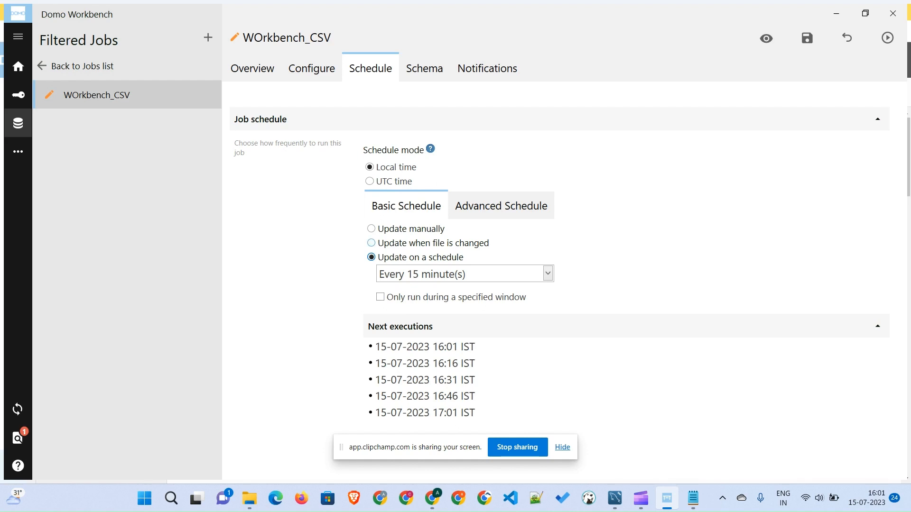
click(371, 243)
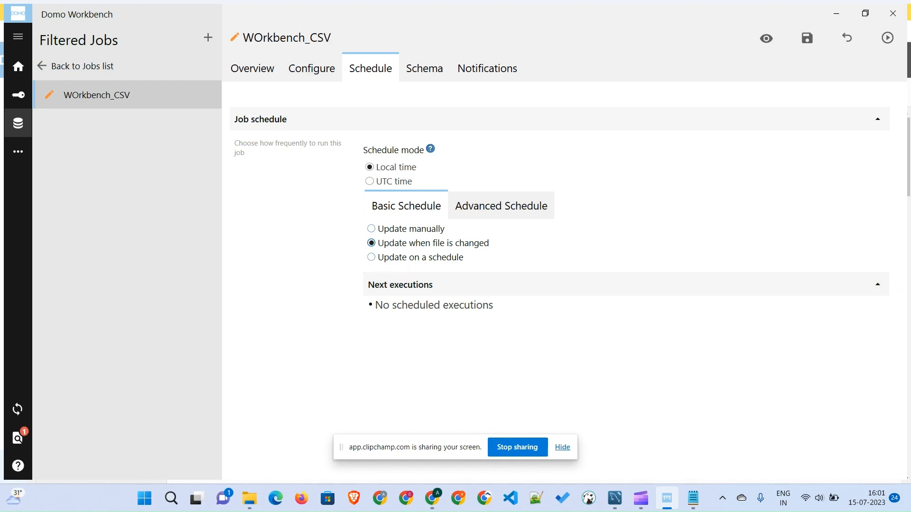
Review the job's schema and notification settings, and save and execute the WOrkbench_CSV job
click(425, 69)
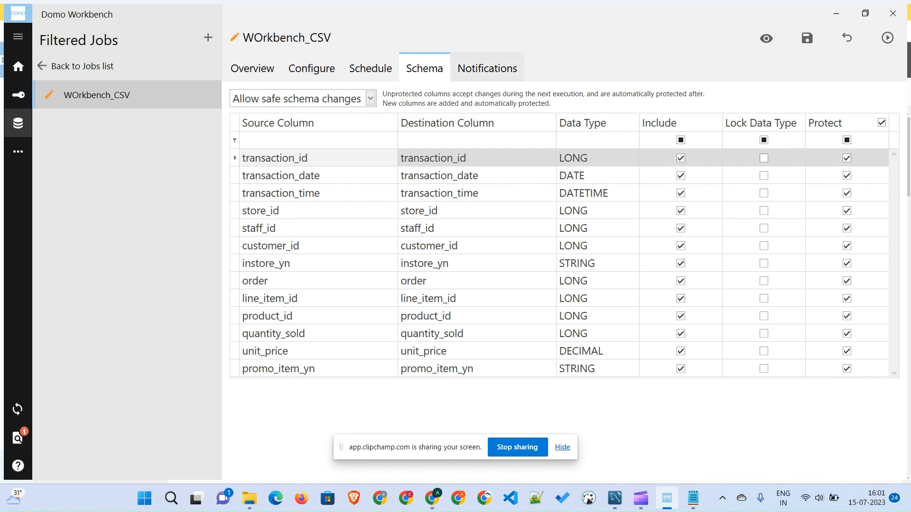
click(487, 68)
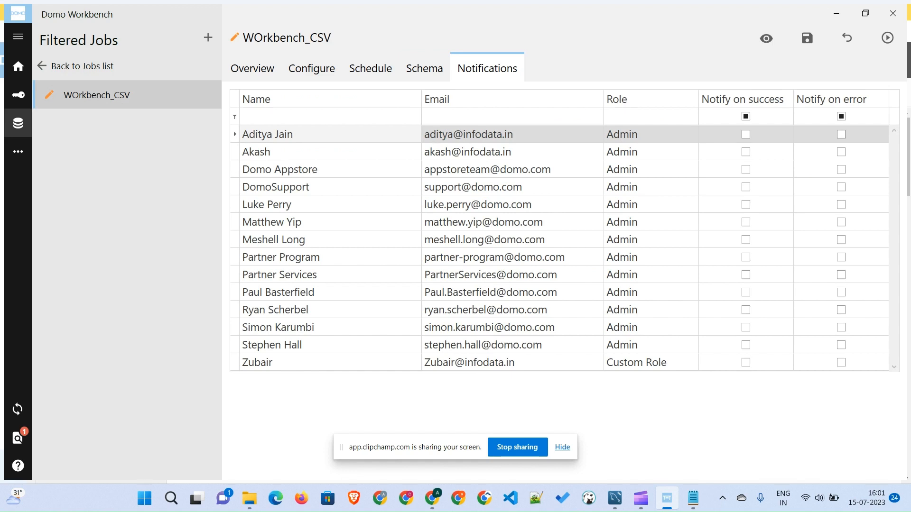
click(424, 69)
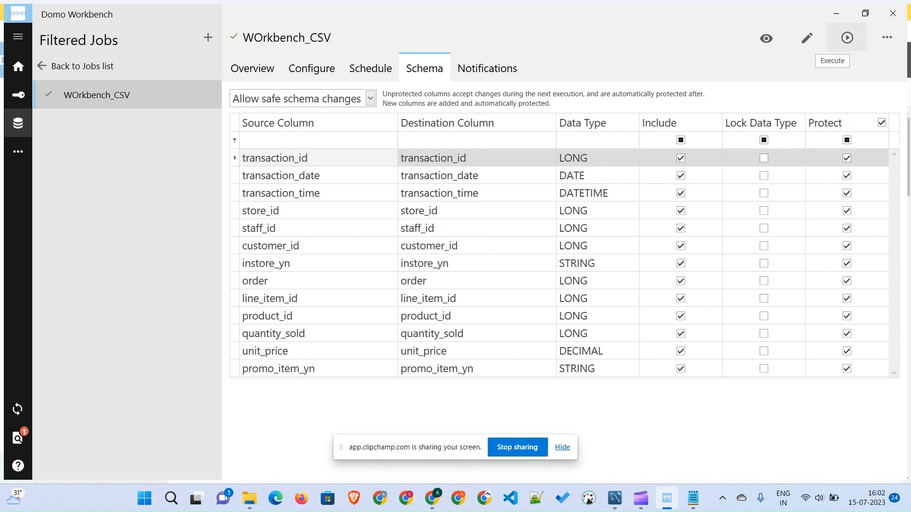
click(846, 37)
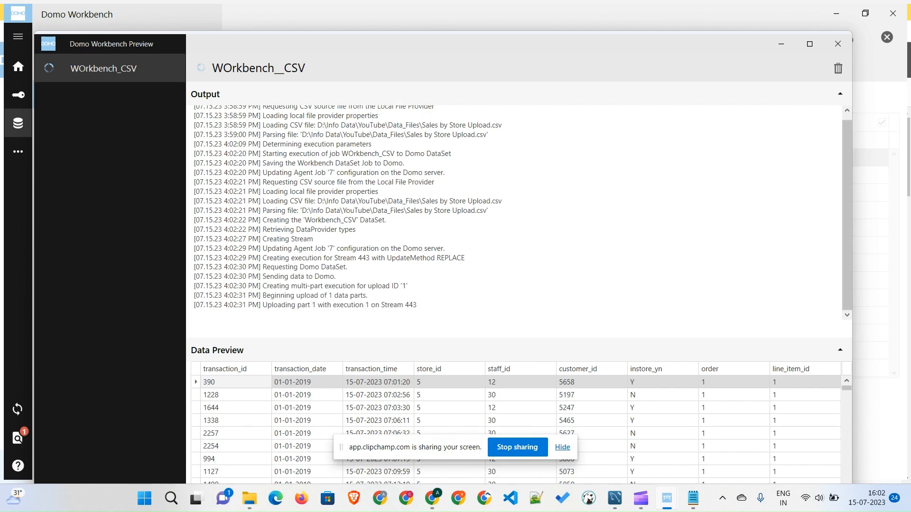
Switch to Domo in the browser and open the data table of the Workbench_CSV DataSet
key(alt+Tab)
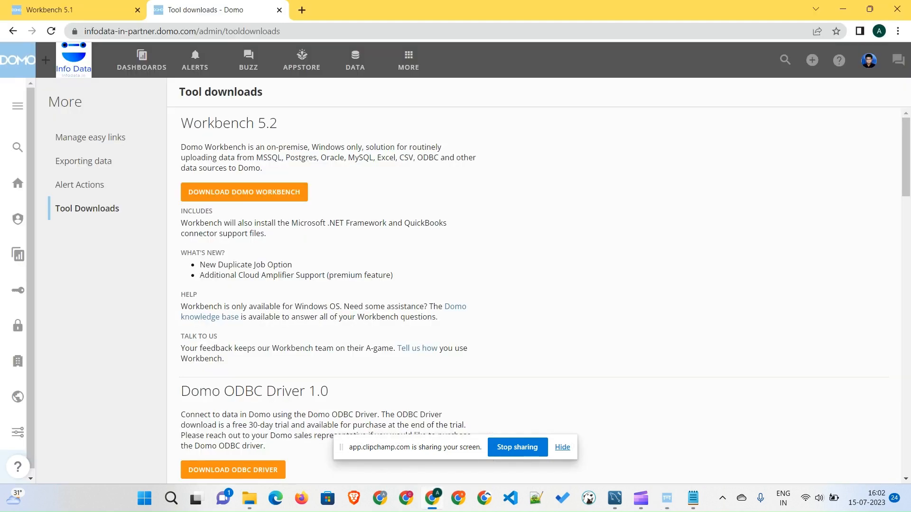
click(355, 60)
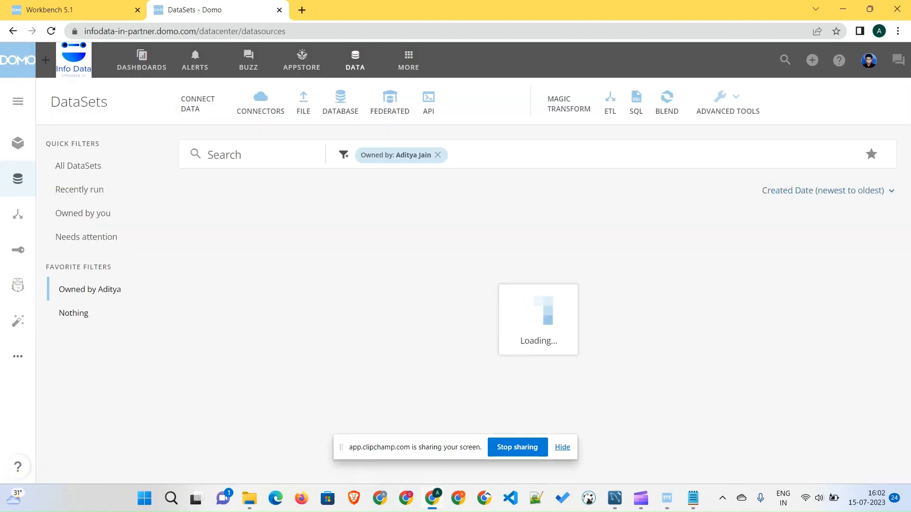
click(192, 218)
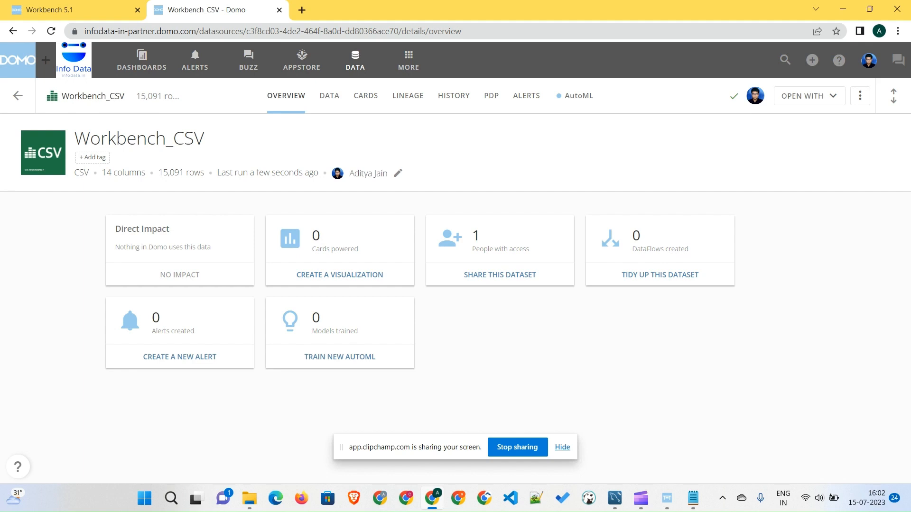
click(329, 96)
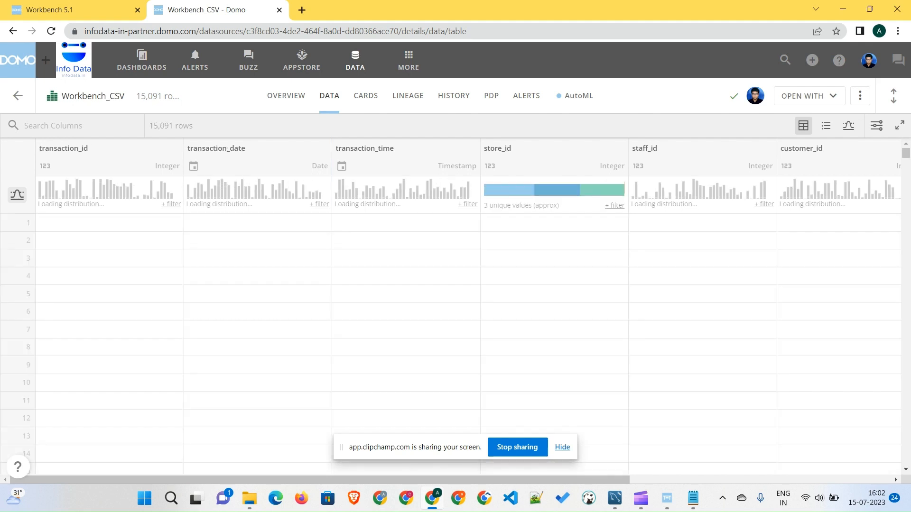
Search the DataSet's columns for "tot" to check the Total Sale column, and clear the search
text(tot)
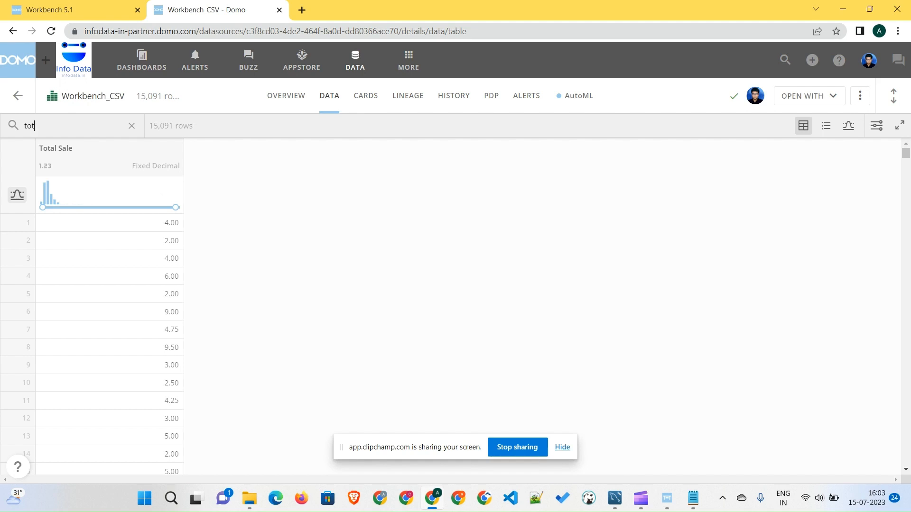
key(BackSpace)
key(BackSpace)
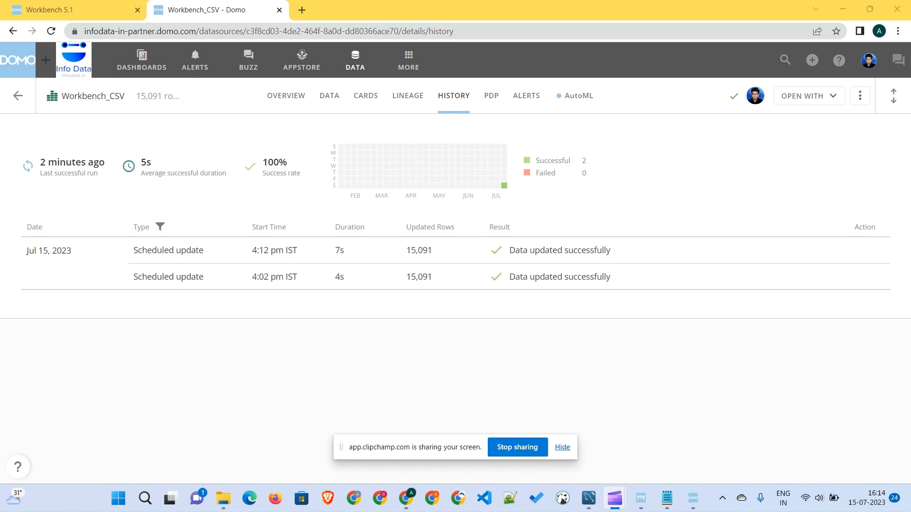
Switch back to Domo Workbench and start a new DataSet job named WorkbenchMySQL
click(640, 498)
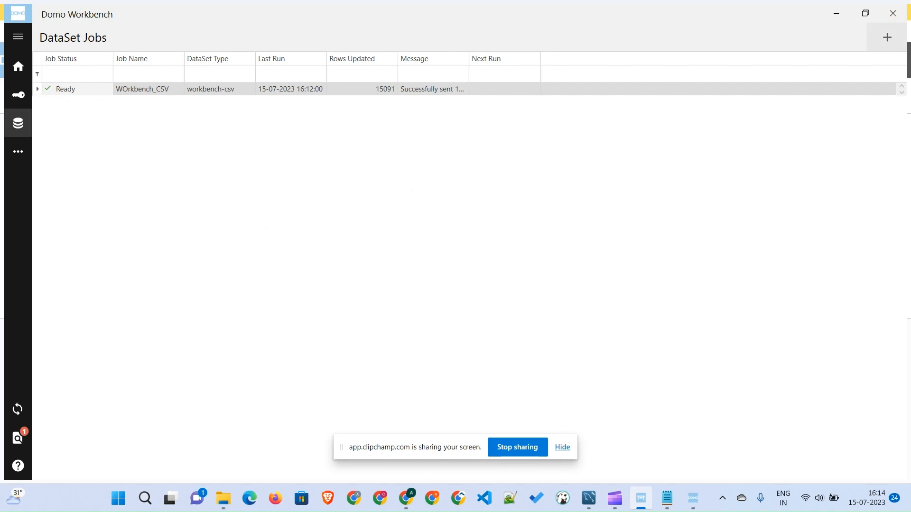
click(887, 37)
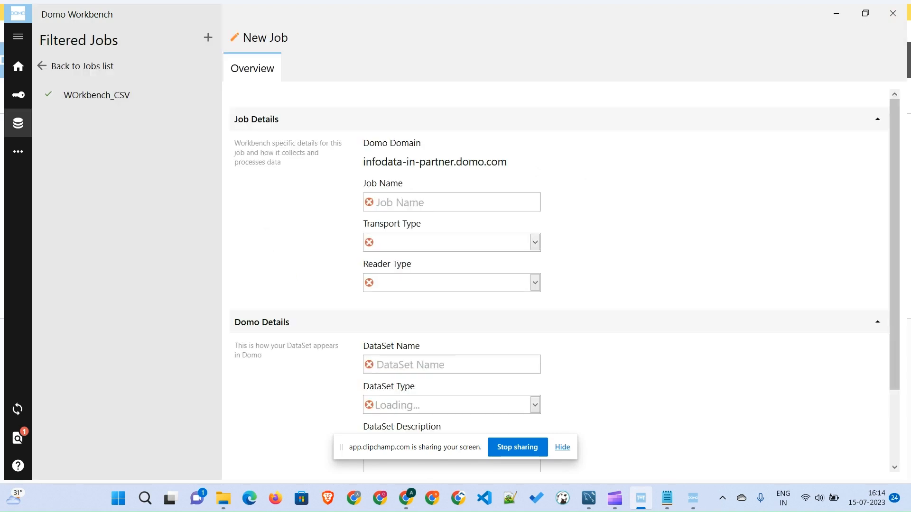
click(408, 203)
text(Workb)
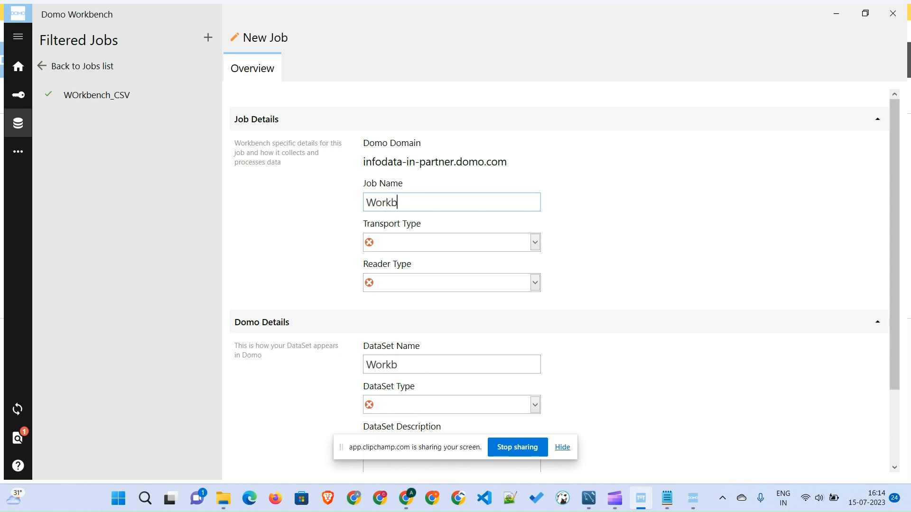
text(enchMys)
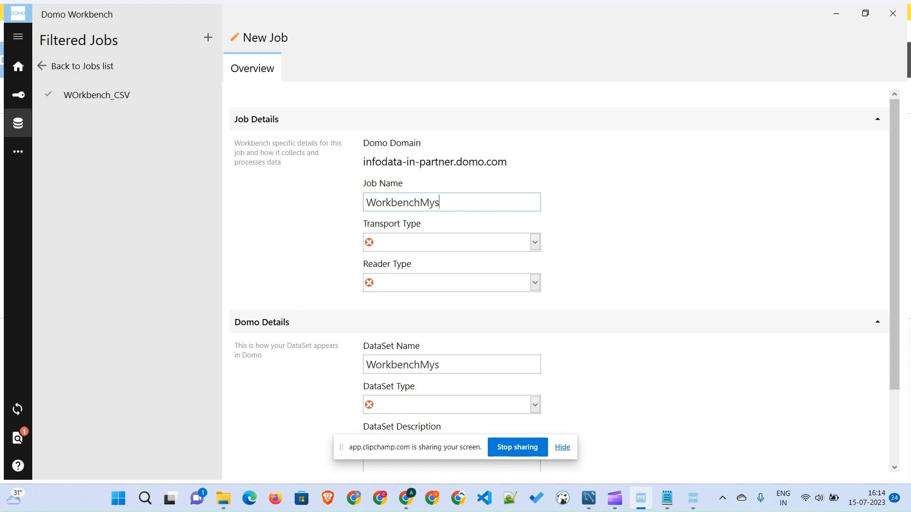
key(BackSpace)
text(SQL)
Create the job with the MySQL ODBC Data Provider transport type and the Database Query reader type
click(535, 242)
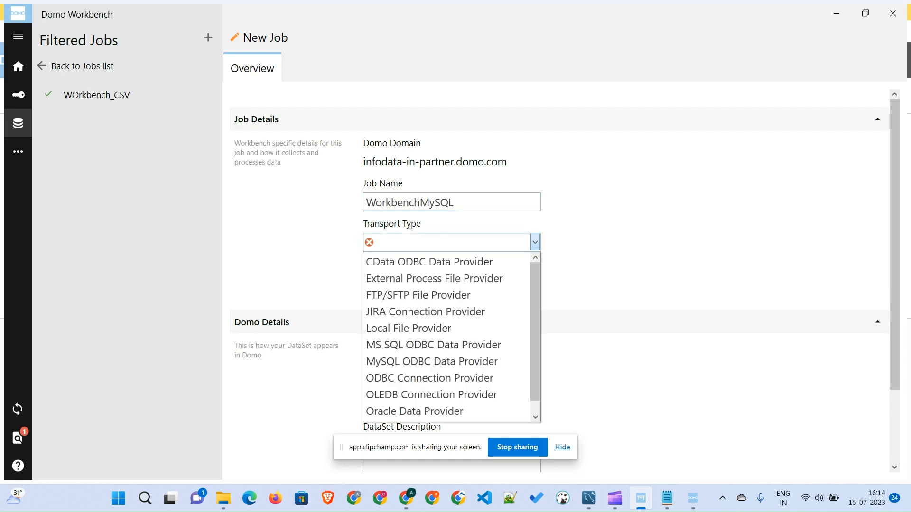
click(432, 361)
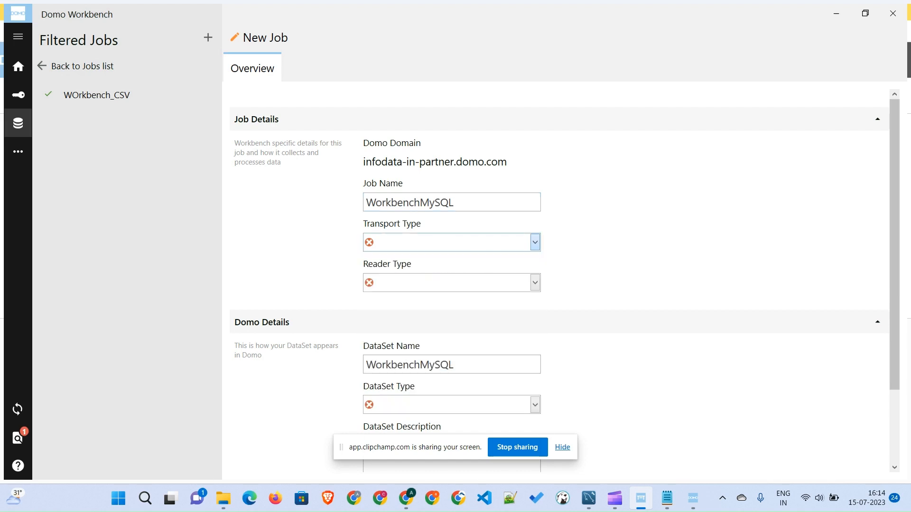
scroll(559, 284, down, 1)
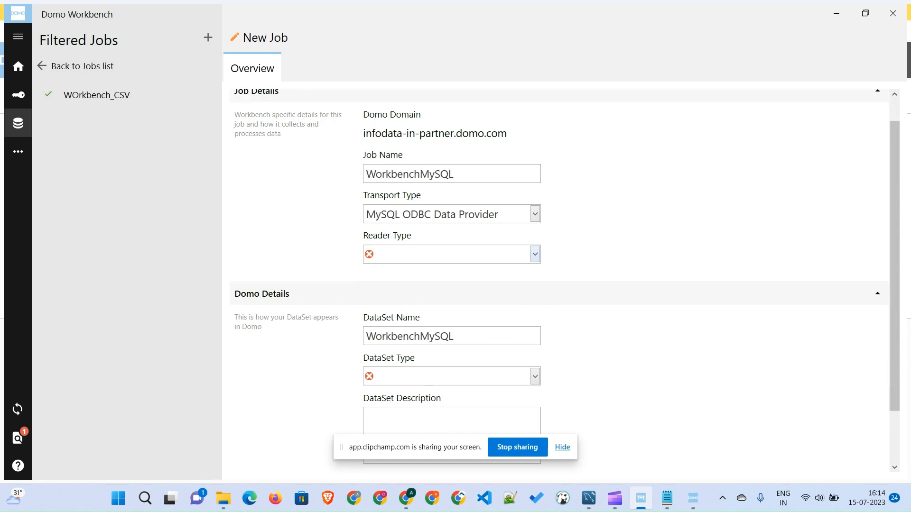
click(535, 254)
click(408, 273)
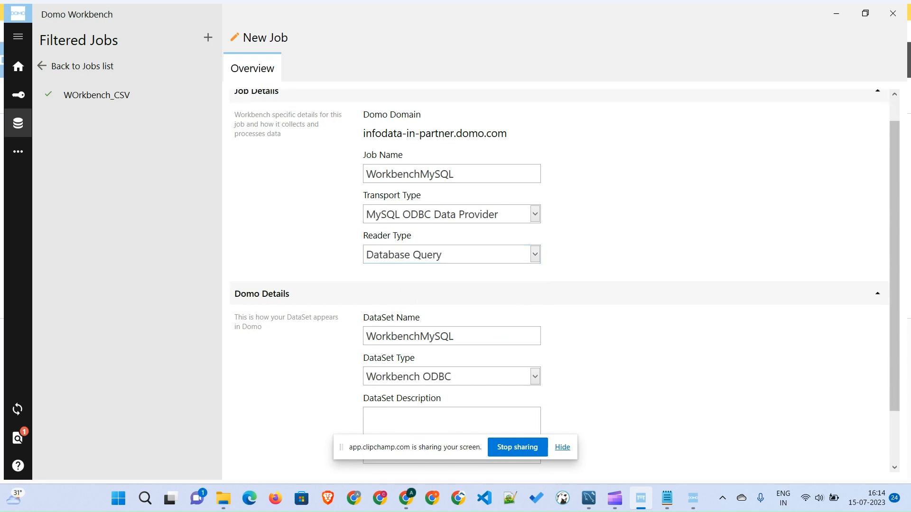
scroll(560, 280, down, 2)
click(453, 269)
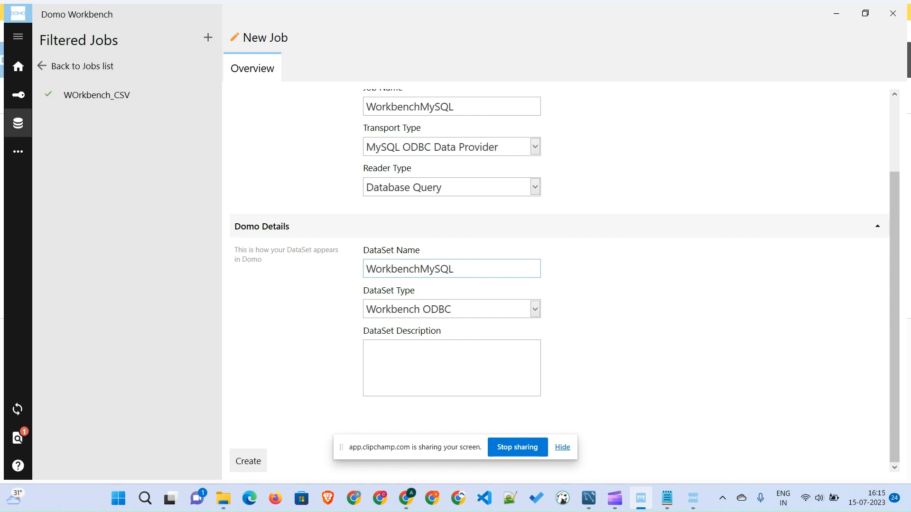
click(248, 461)
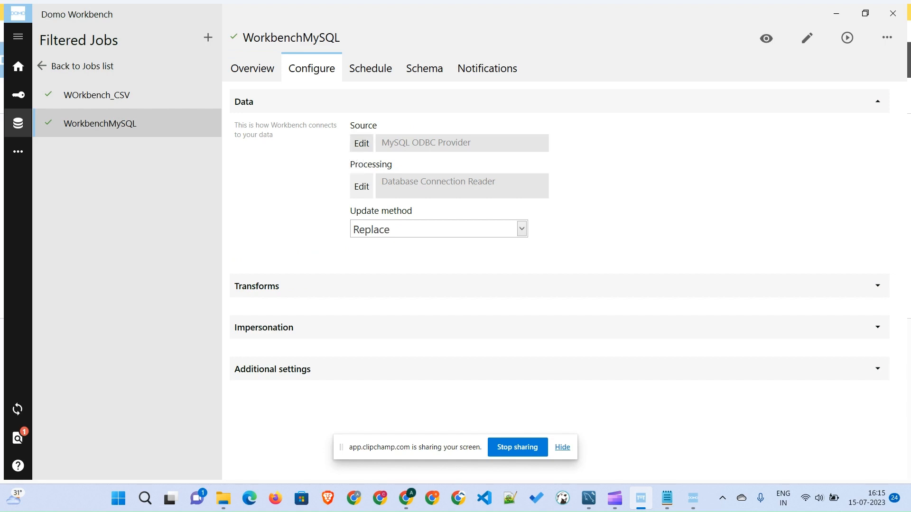
Configure the job's source through Connection Builder with server localhost, database demodb and username root
click(362, 142)
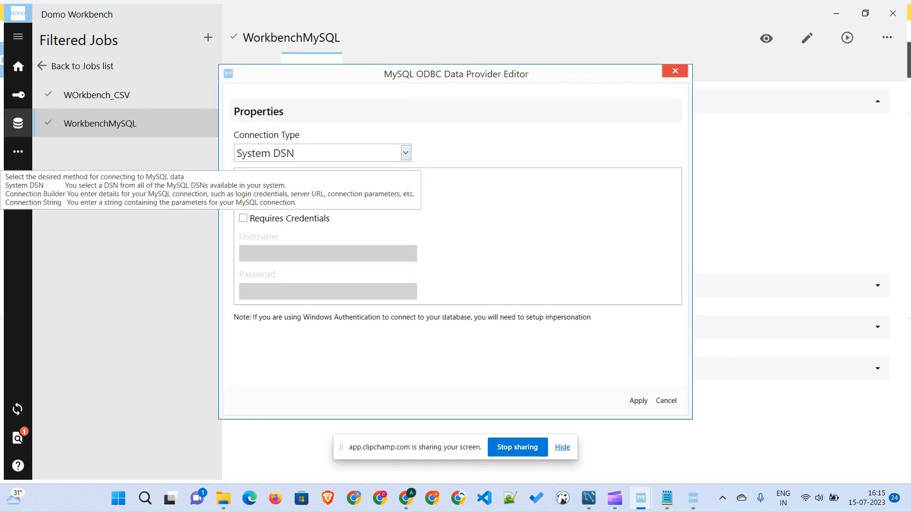
click(405, 153)
click(303, 189)
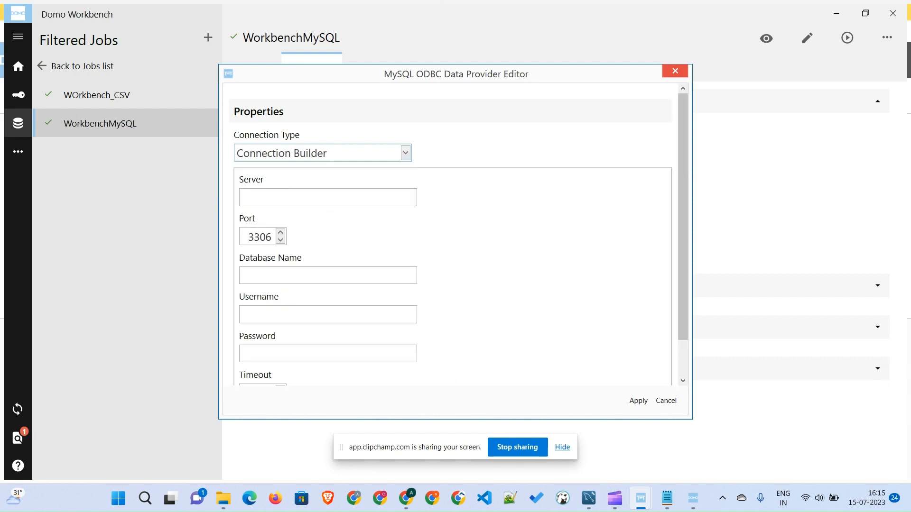
click(327, 197)
text(localhost)
click(328, 275)
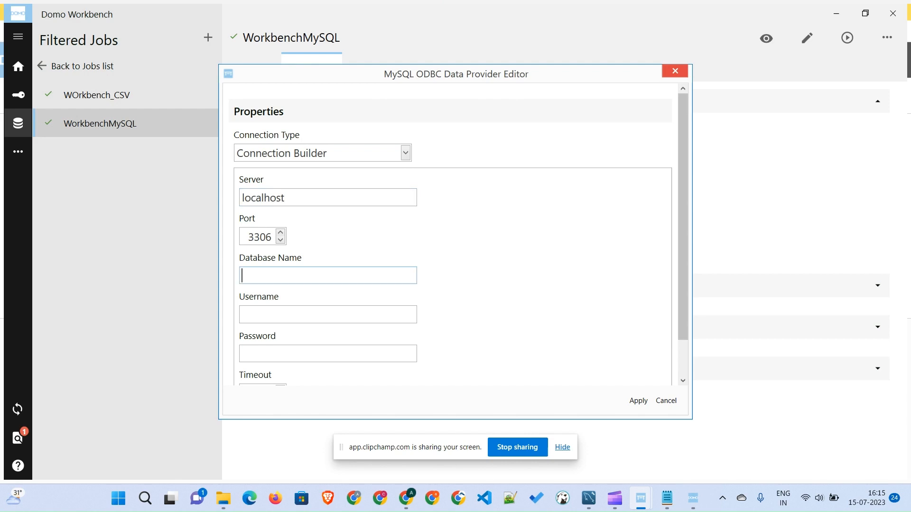
text(demodb)
key(Tab)
text(root)
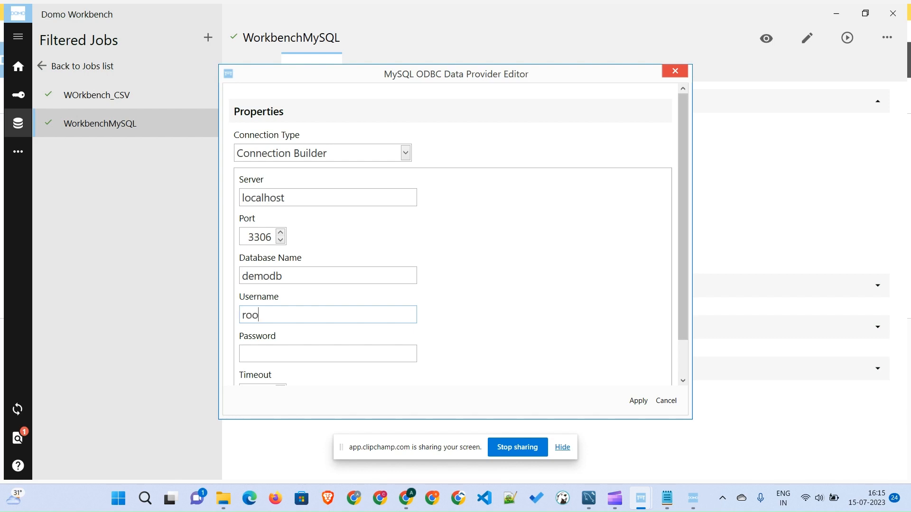
Enter the database password, set the connection timeout to 300 and apply the source settings
key(Tab)
text(***)
key(ctrl+a)
text(*************)
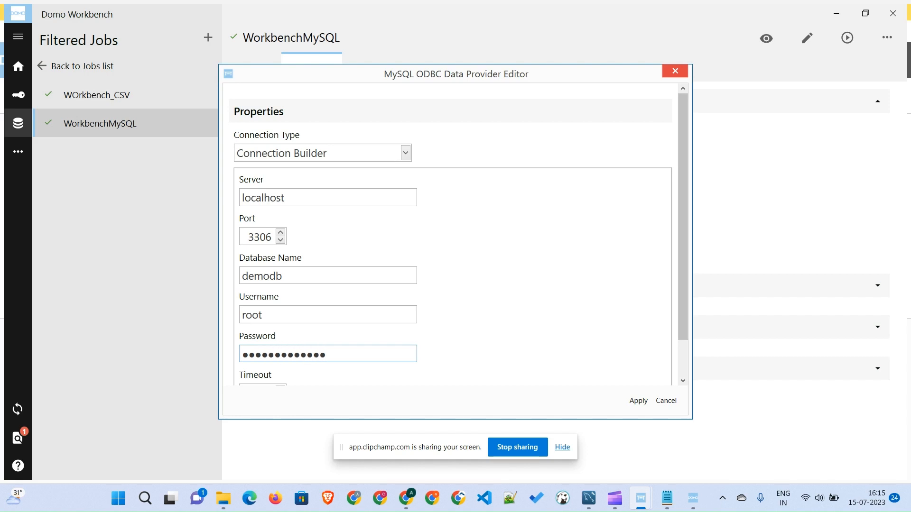
scroll(453, 235, down, 2)
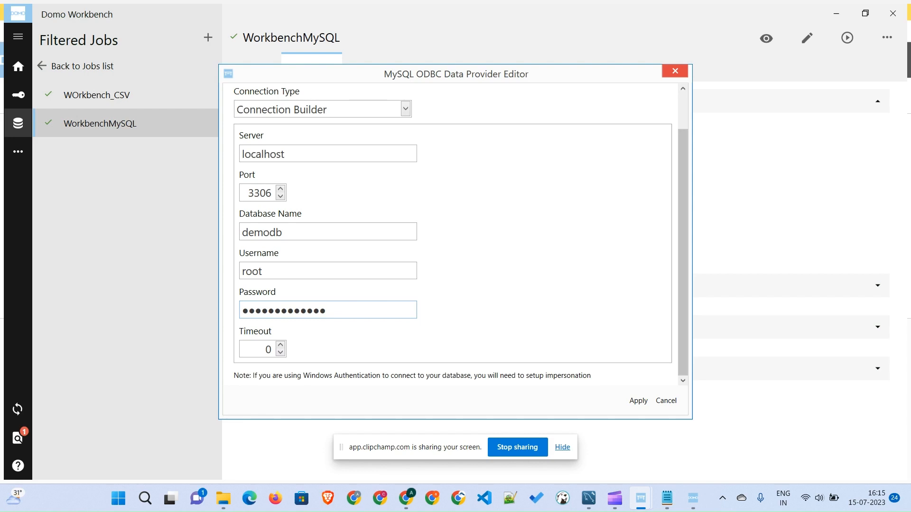
click(269, 349)
key(ctrl+a)
text(300)
click(638, 400)
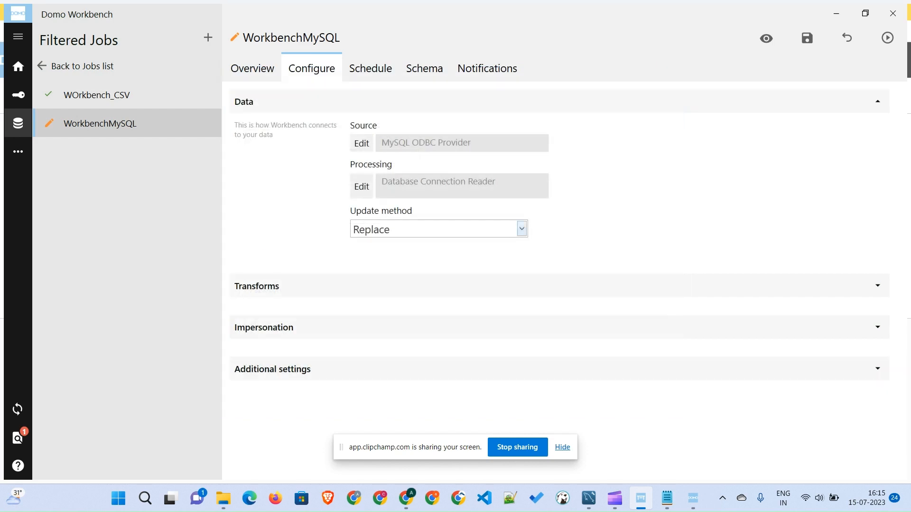
Choose Replace as the WorkbenchMySQL job's update method and save the job
click(521, 229)
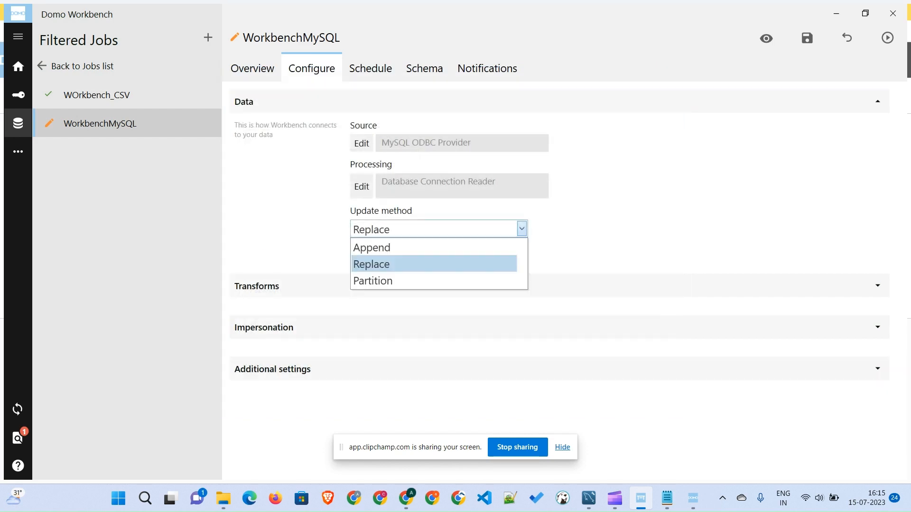
click(371, 264)
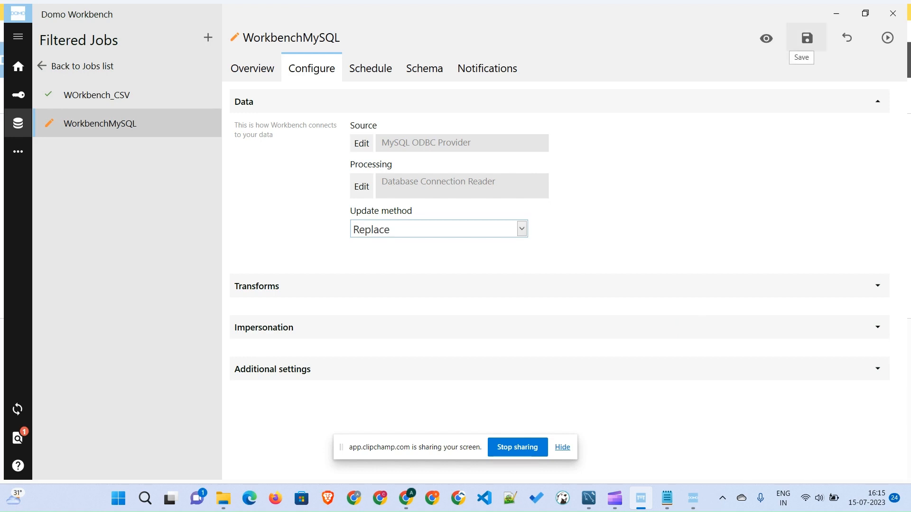
click(806, 37)
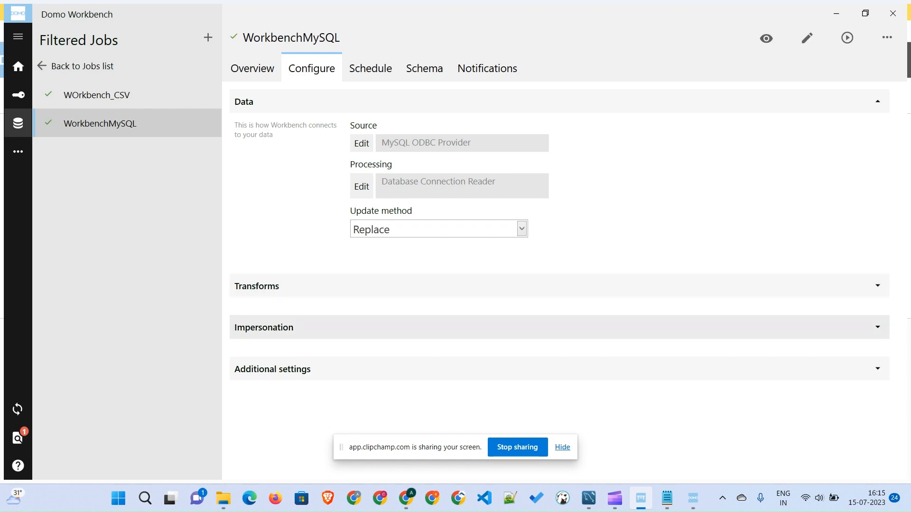
Examine the WorkbenchMySQL job's additional settings for error handling and long-running jobs, and collapse the section
click(308, 369)
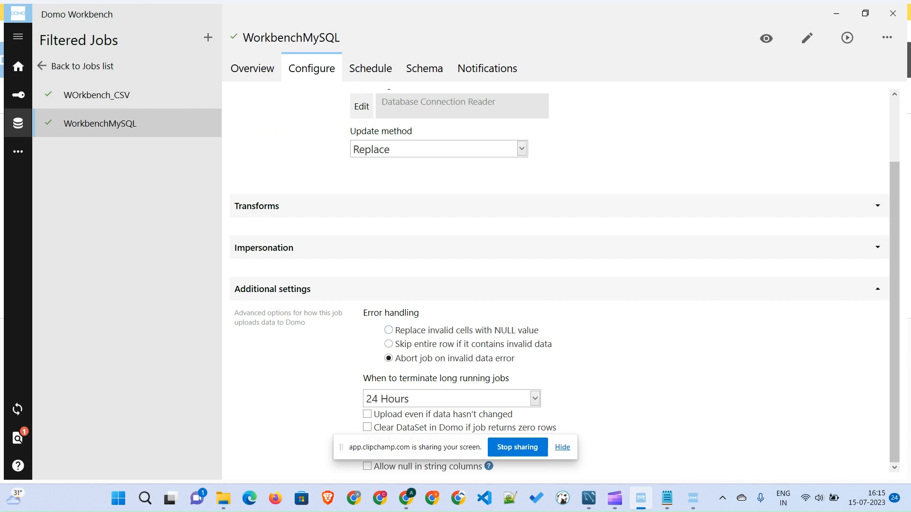
click(308, 289)
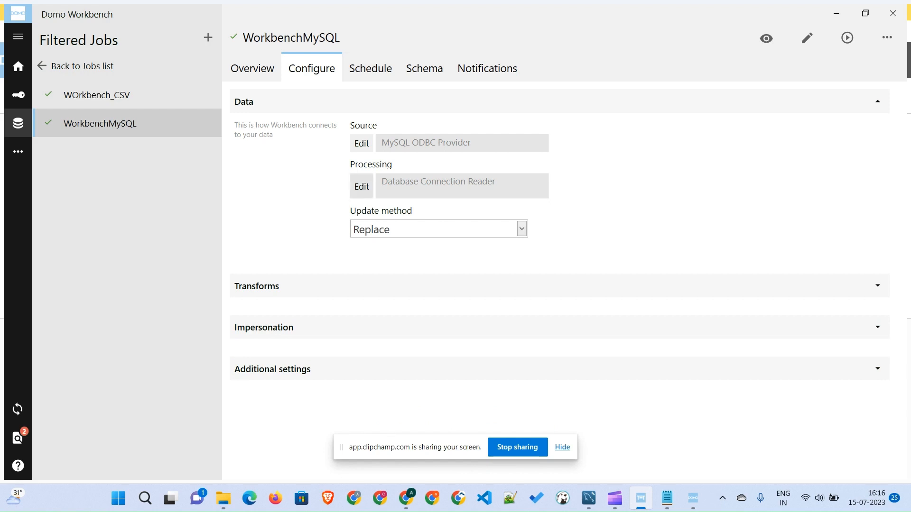
Set the WorkbenchMySQL job's processing query to SELECT * FROM MY_TABLE, apply it and save the job
click(362, 186)
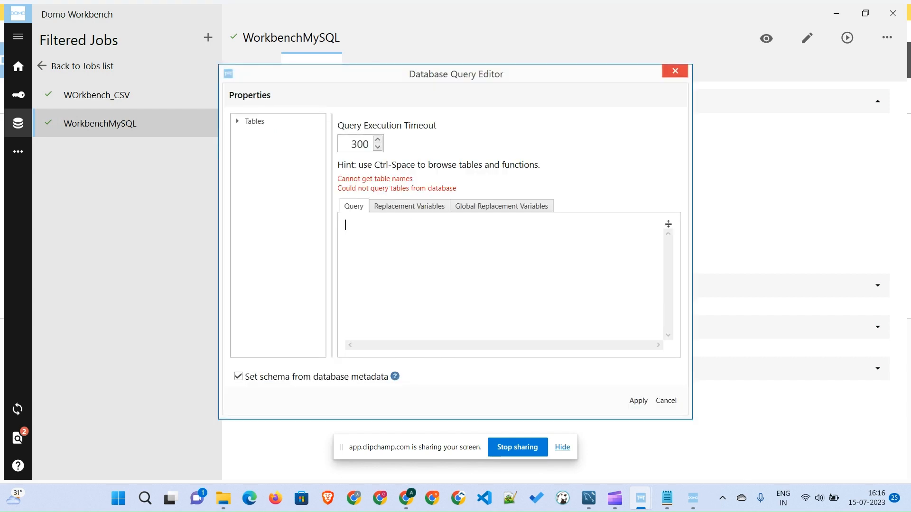
text(SELECT * FROM MY)
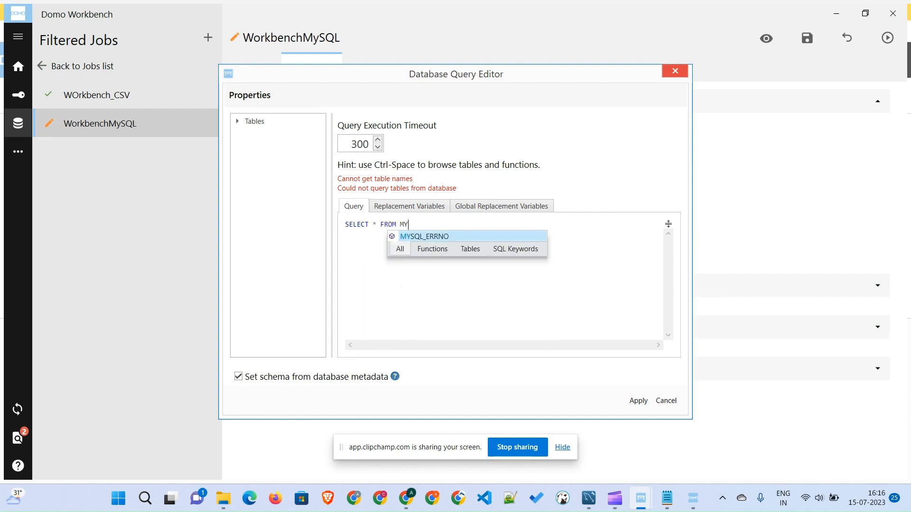
text(_TABLE)
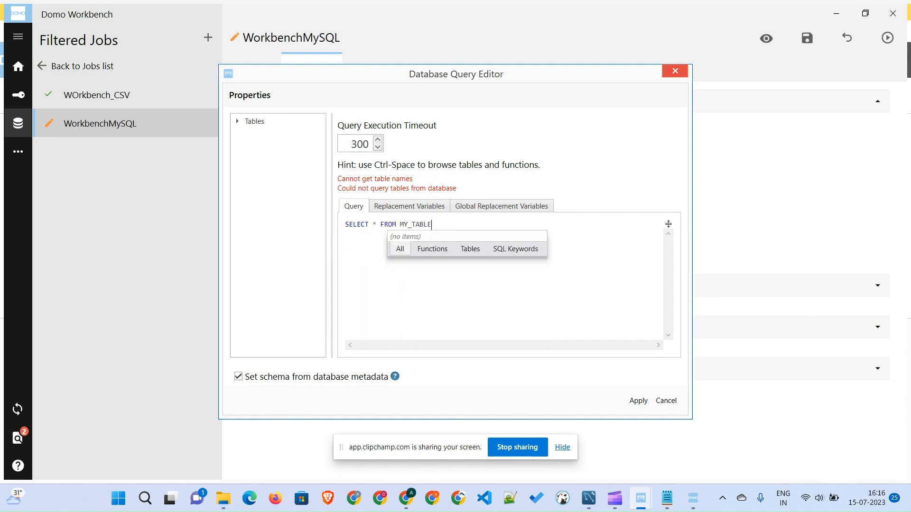
click(361, 225)
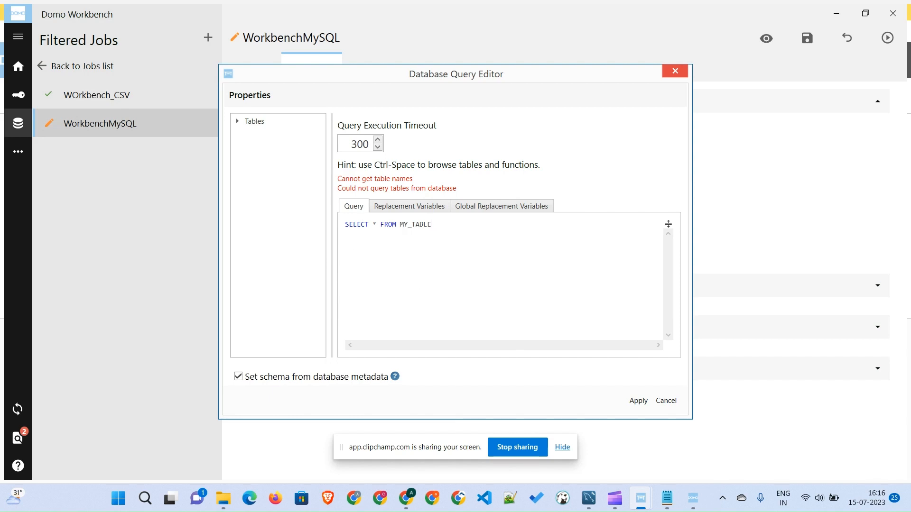
click(638, 401)
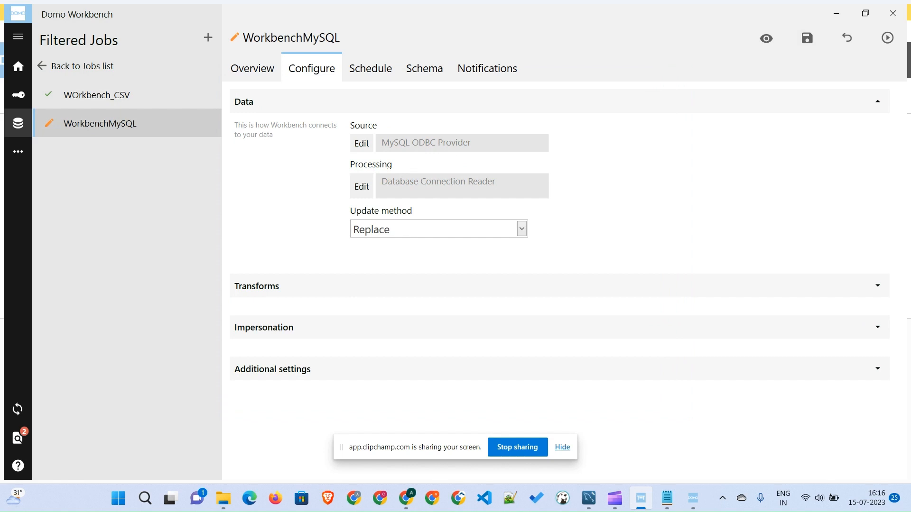
click(807, 38)
Preview the WorkbenchMySQL job's query output and data rows, and close the preview
click(766, 38)
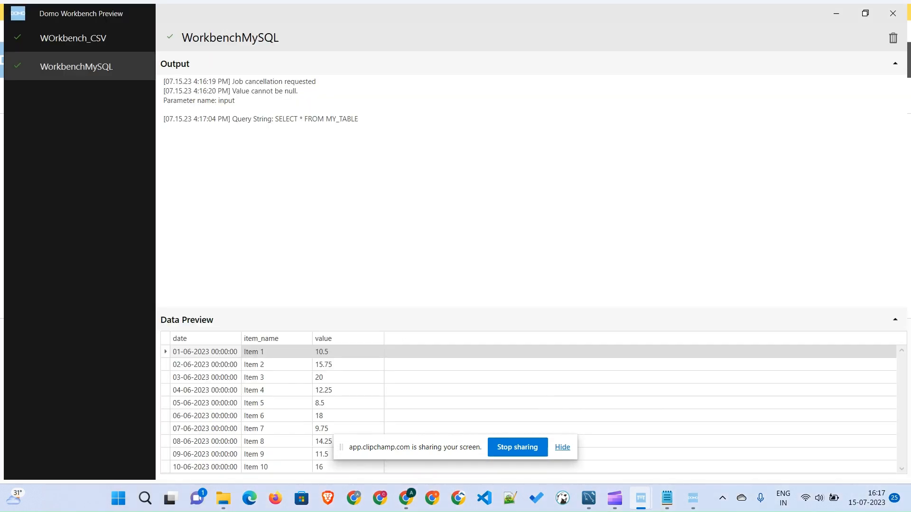
click(855, 84)
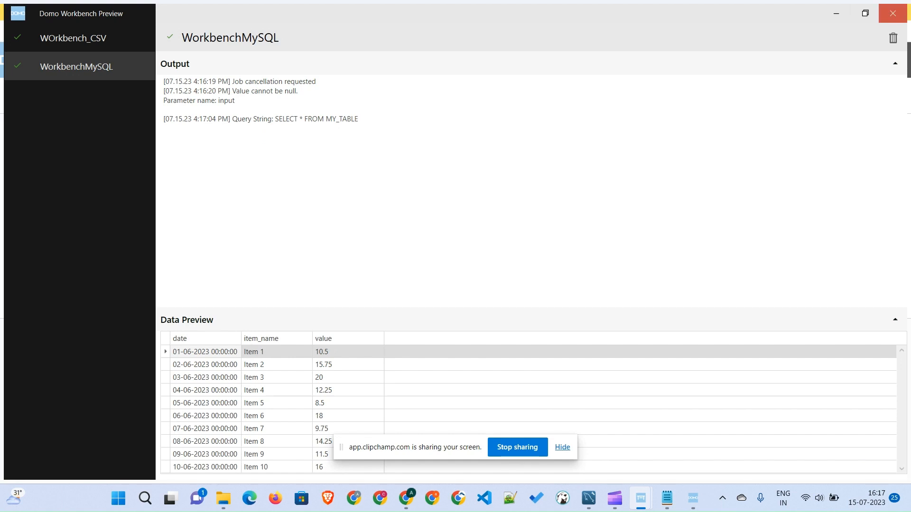
click(892, 13)
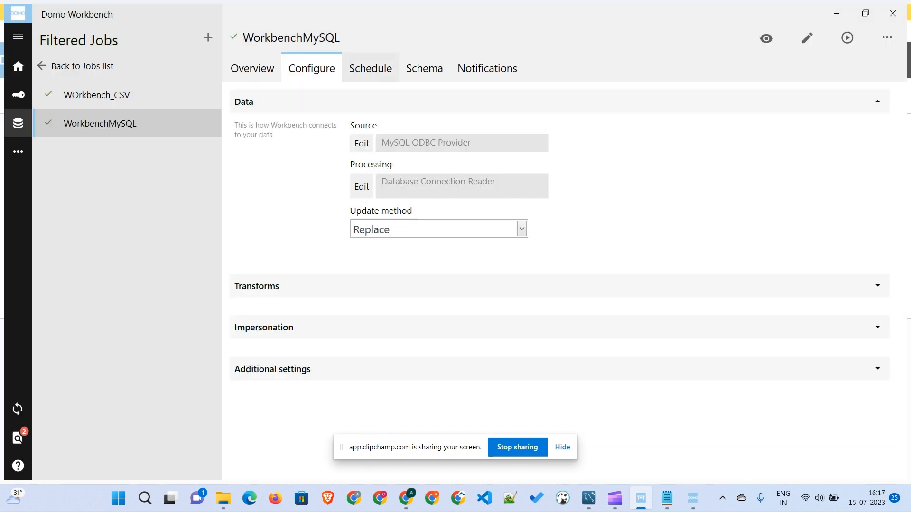
Schedule the WorkbenchMySQL job to update every 2 hours in local time
click(371, 69)
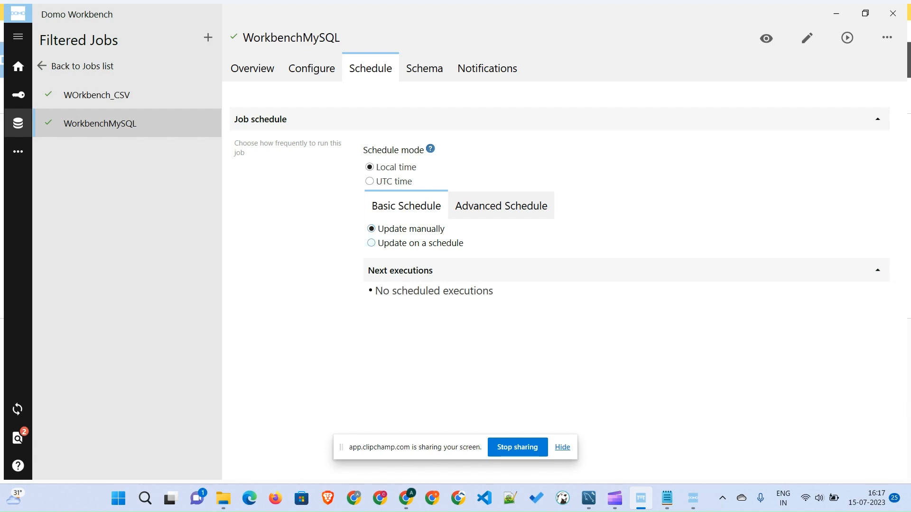
click(372, 243)
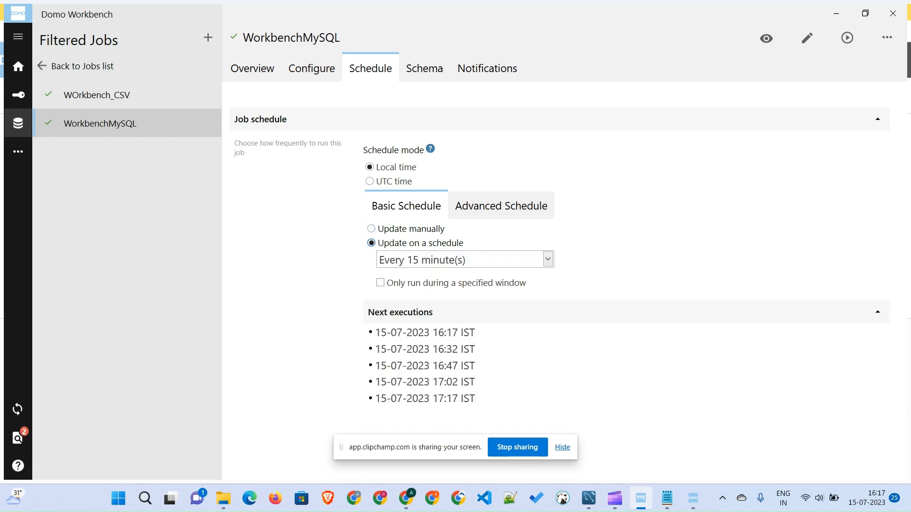
click(465, 260)
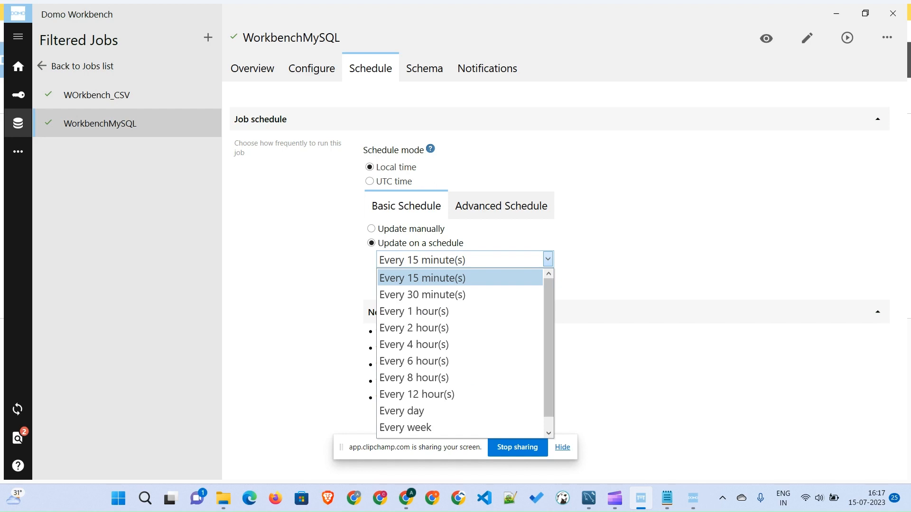
key(Down)
key(Down)
key(Down)
key(Return)
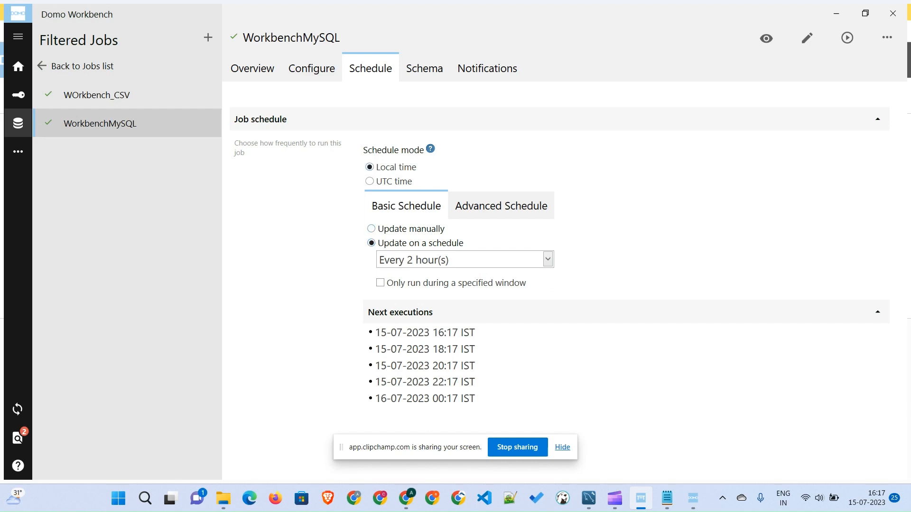
Review the WorkbenchMySQL job's schema and execute the job, with its output window maximized
click(425, 68)
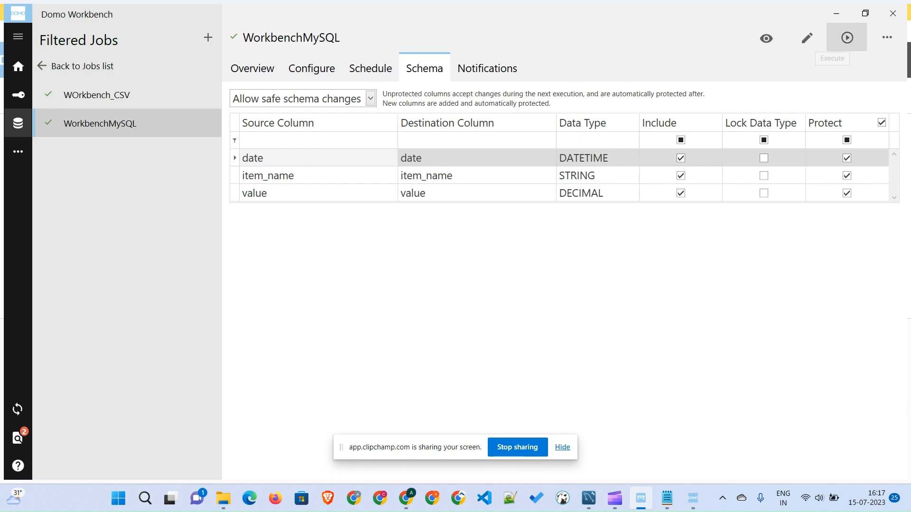
click(846, 38)
drag(754, 90, 714, 55)
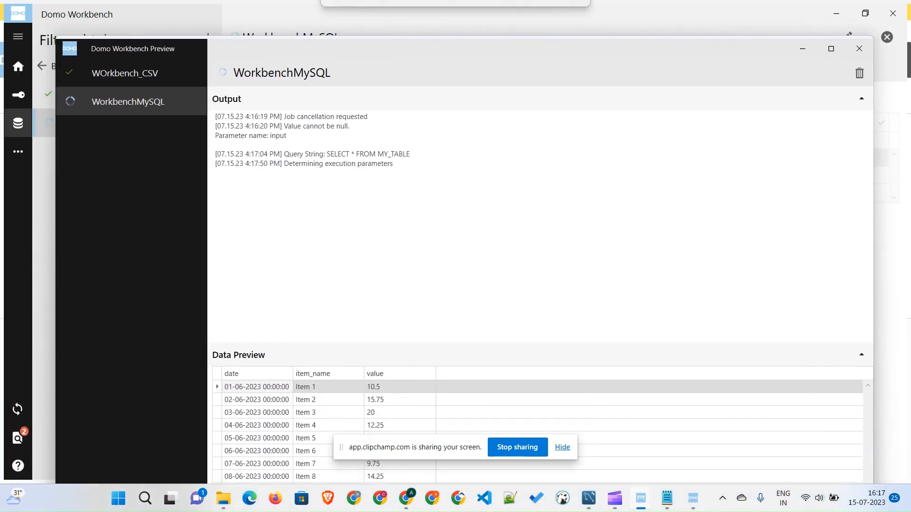
click(831, 48)
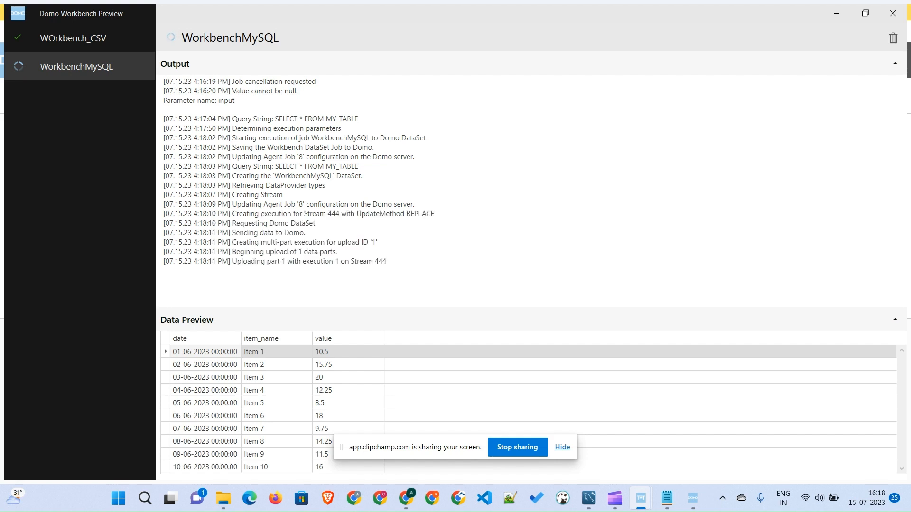
Switch to Domo in the browser, open the WorkbenchMySQL dataset and view its data table
click(406, 498)
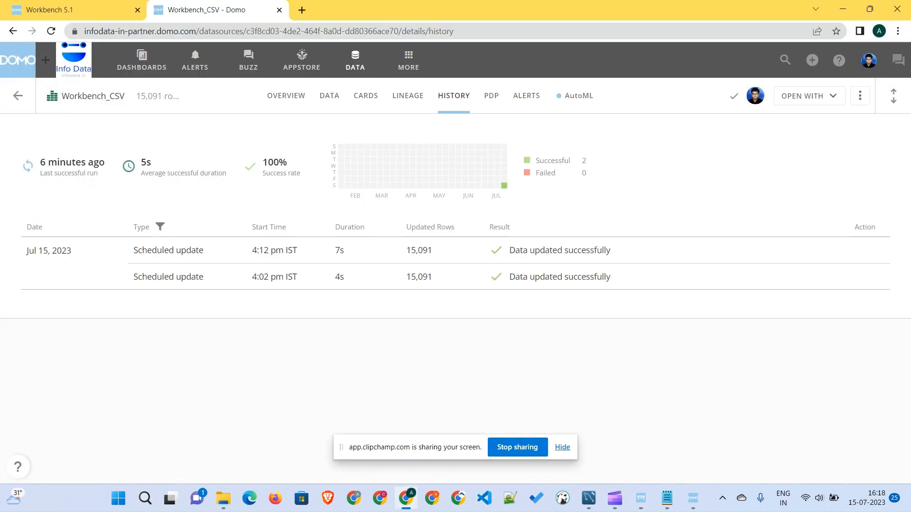
click(18, 96)
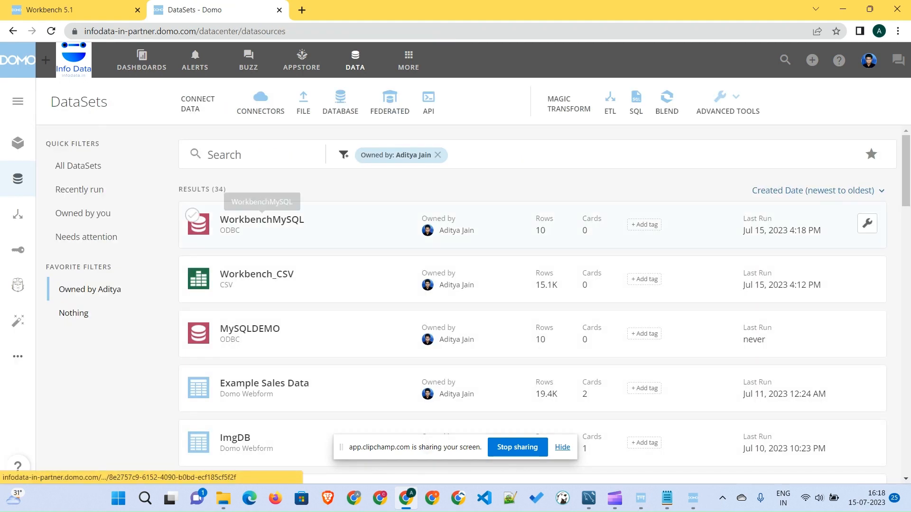
click(261, 219)
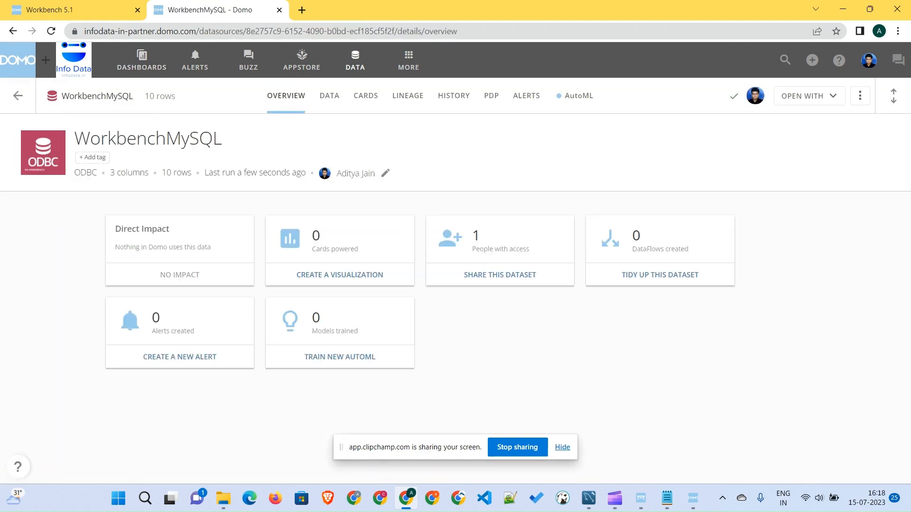
click(329, 96)
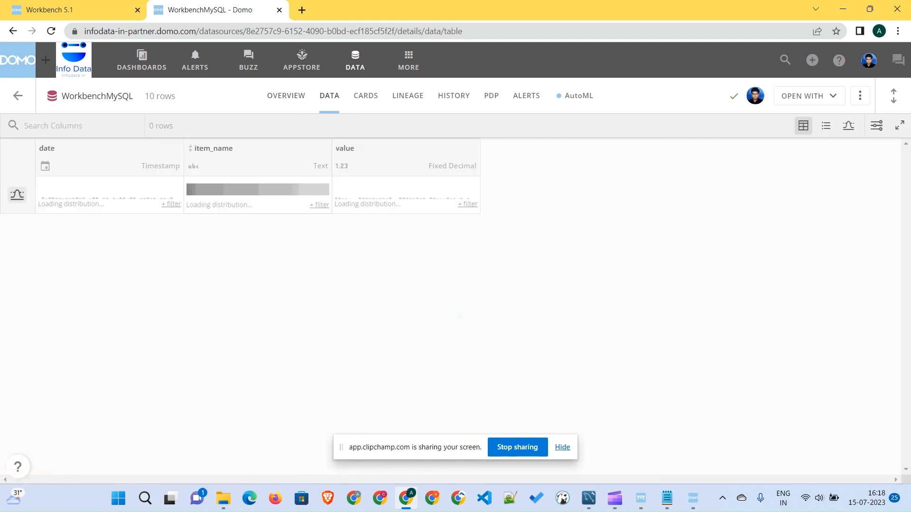